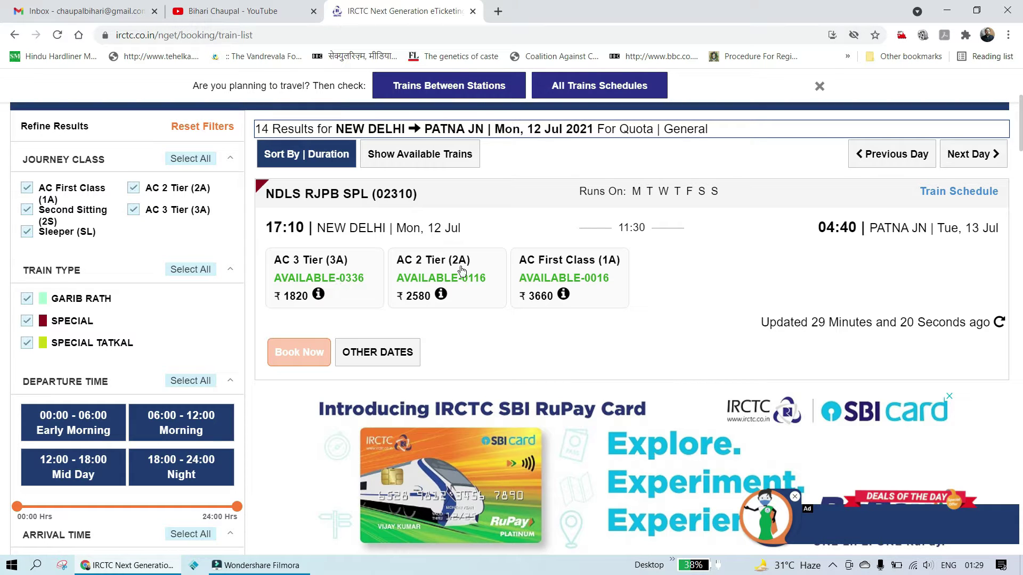
# Step: Choose AC 3 Tier (3A) at ₹1820 on the NDLS RJPB SPL (02310) train
pyautogui.click(364, 298)
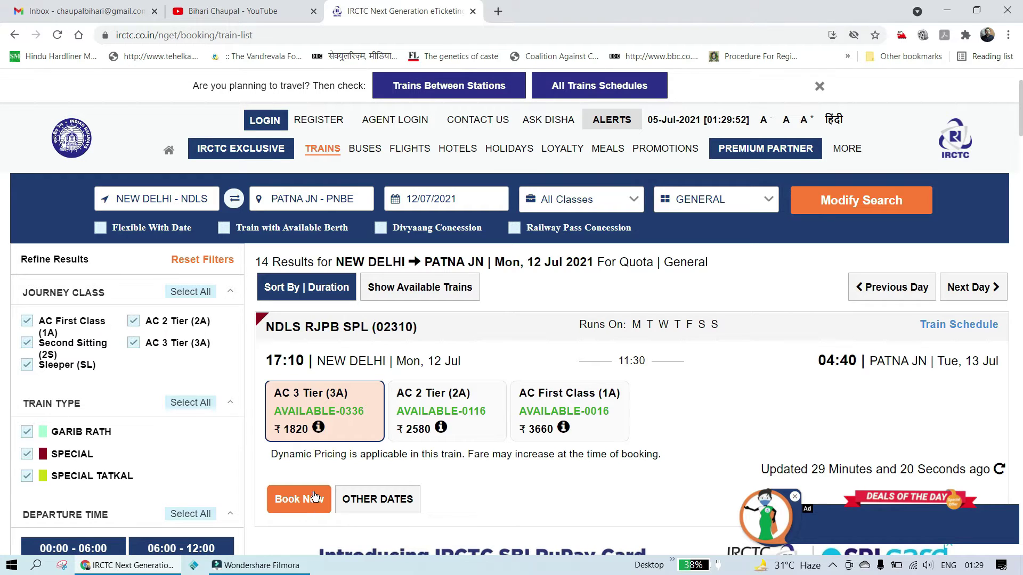
# Step: Open the Create Your Account form, look at the Preferred Language options, then go to Personal Details
pyautogui.click(329, 122)
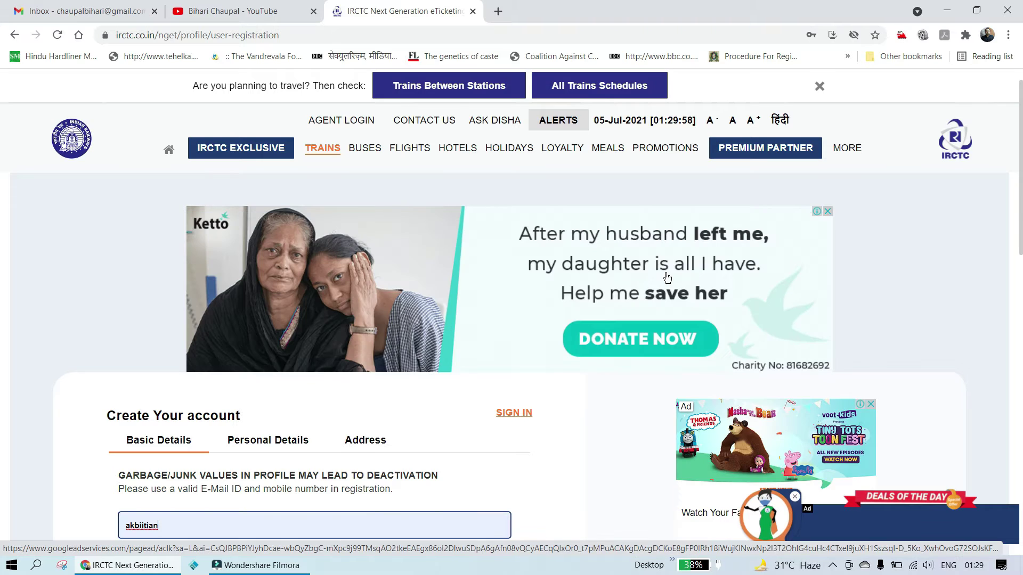
pyautogui.scroll(-6, 540, 350)
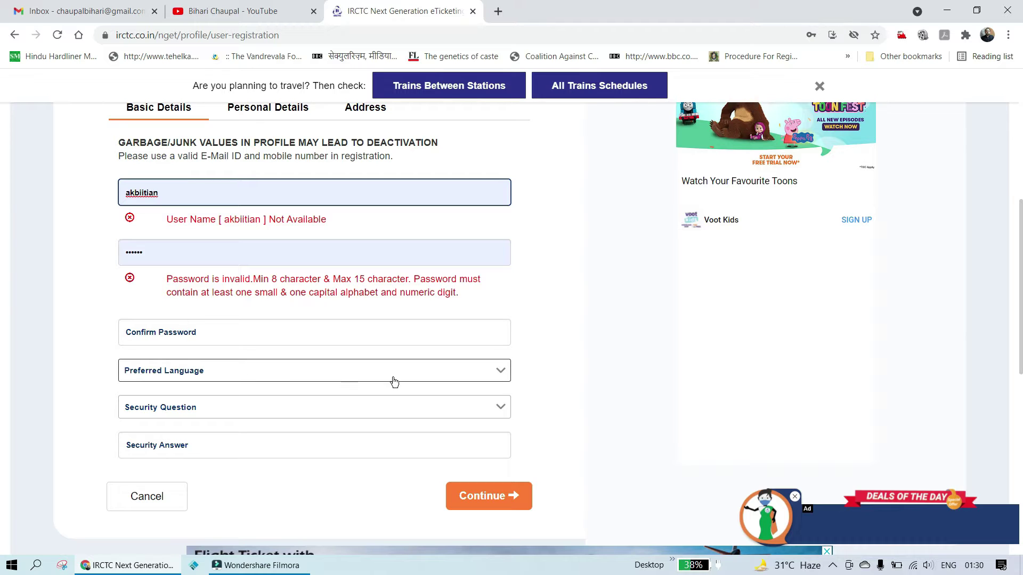
pyautogui.click(498, 369)
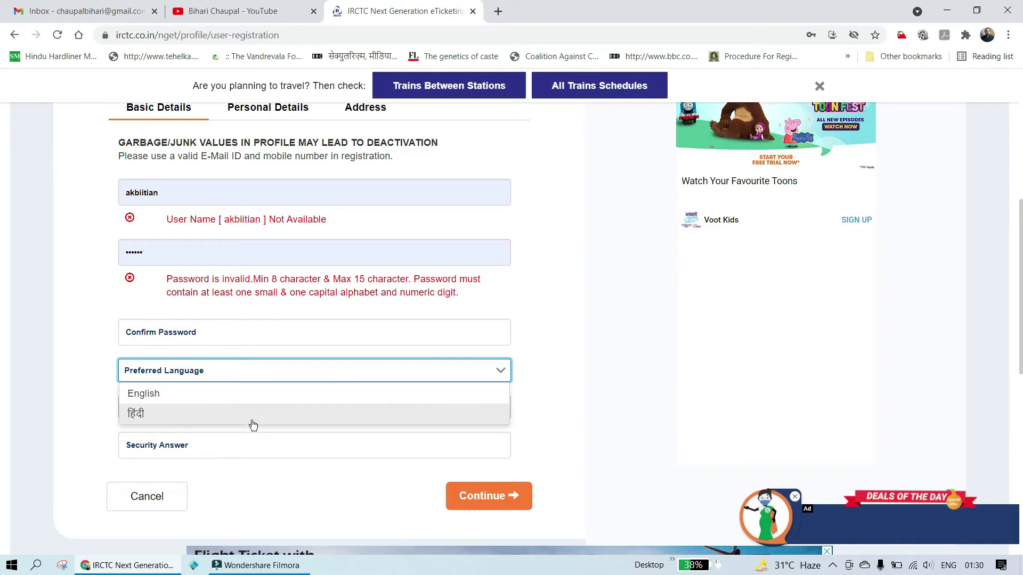
pyautogui.click(594, 350)
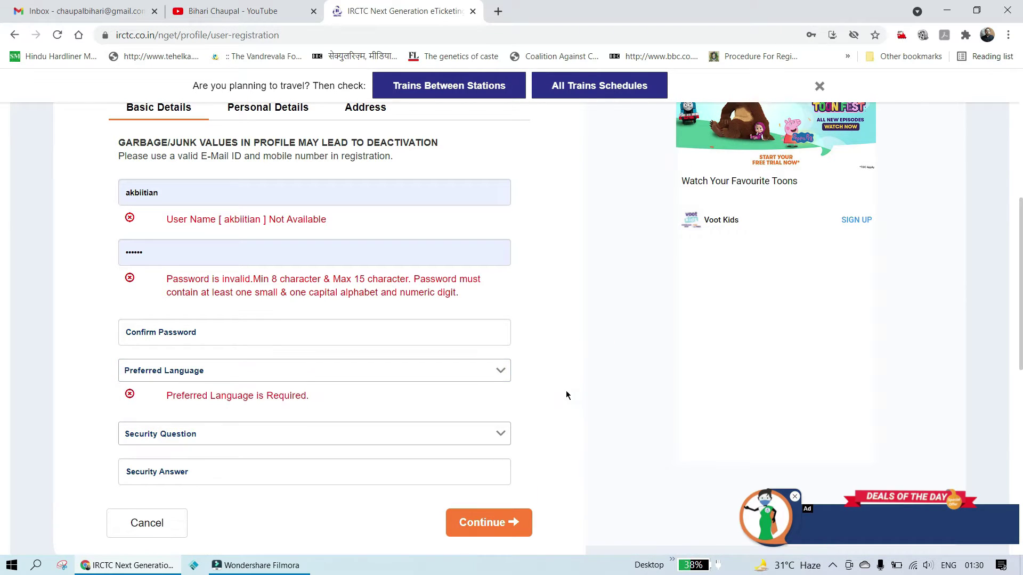
pyautogui.scroll(3, 560, 372)
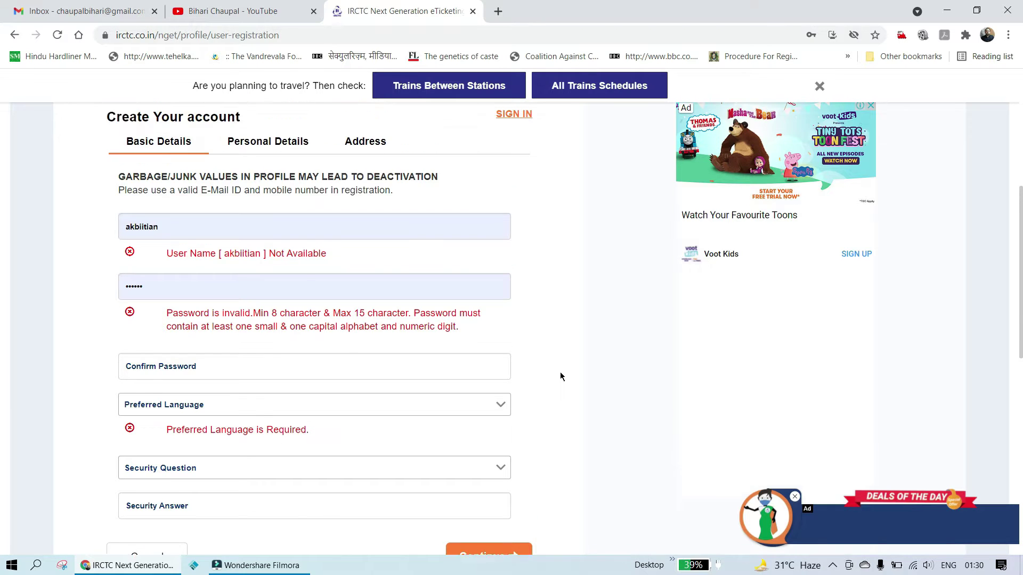
pyautogui.click(276, 238)
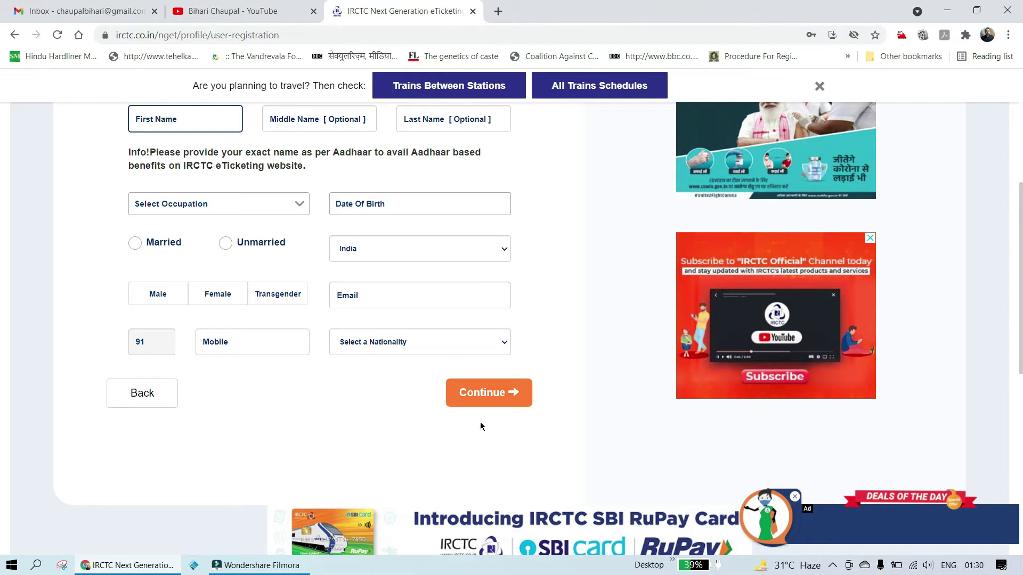
pyautogui.scroll(3, 559, 297)
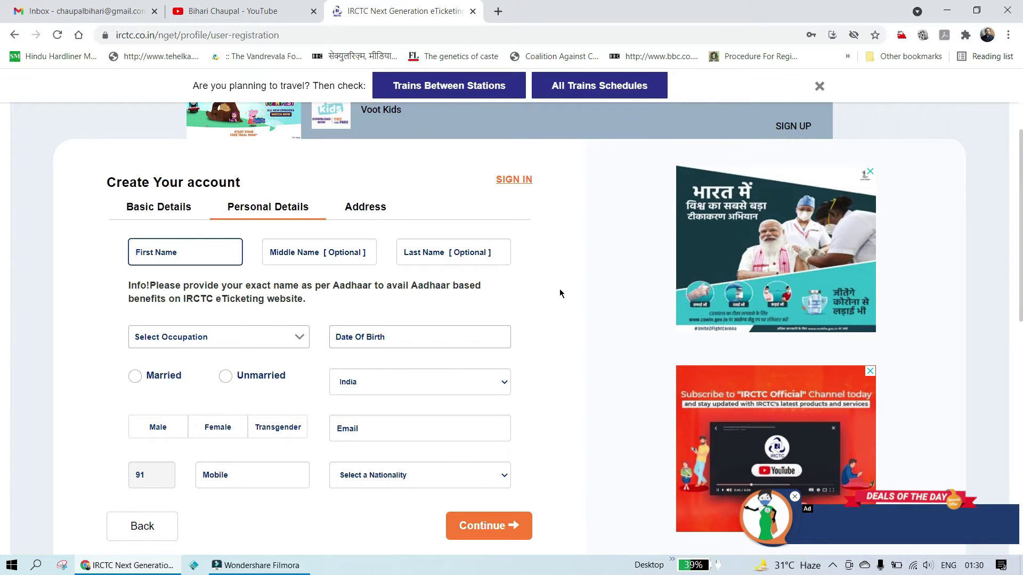
# Step: Look through the registration Address section, then return to the Book Ticket home page
pyautogui.click(374, 221)
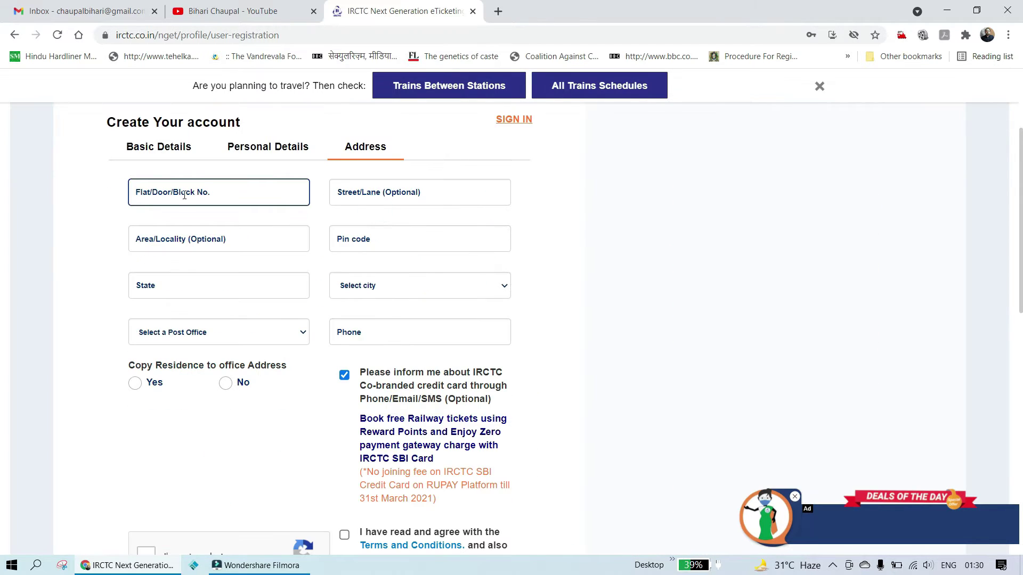
pyautogui.scroll(-3, 583, 332)
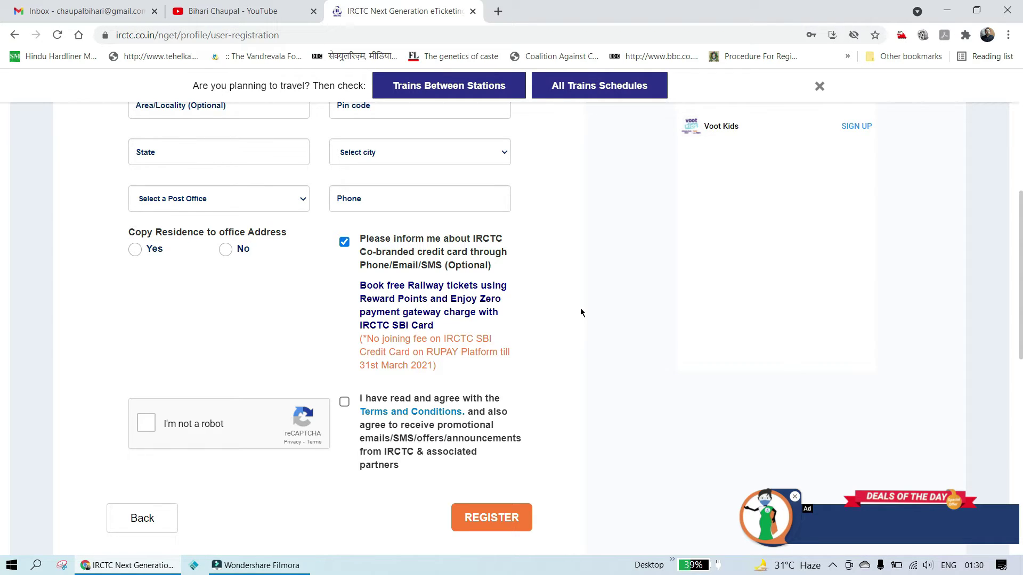
pyautogui.scroll(6, 580, 313)
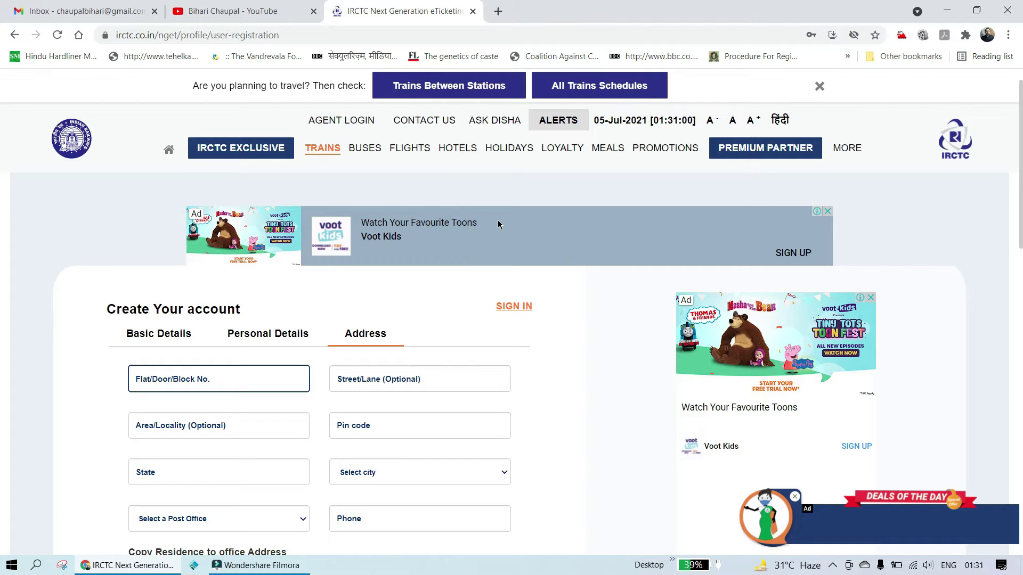
pyautogui.click(169, 150)
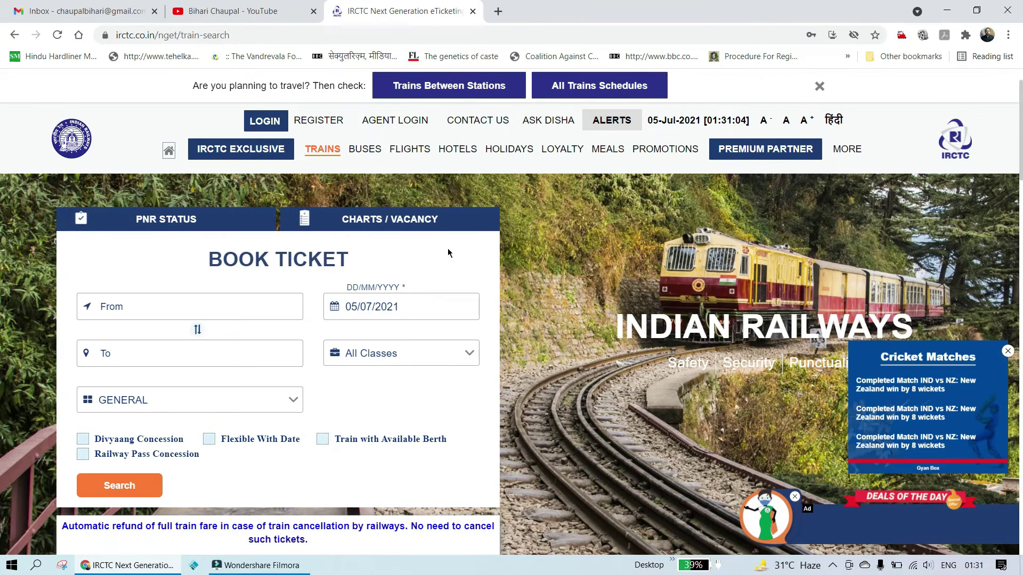
# Step: Sign in to the IRCTC account with the saved credentials and the captcha answer
pyautogui.click(173, 309)
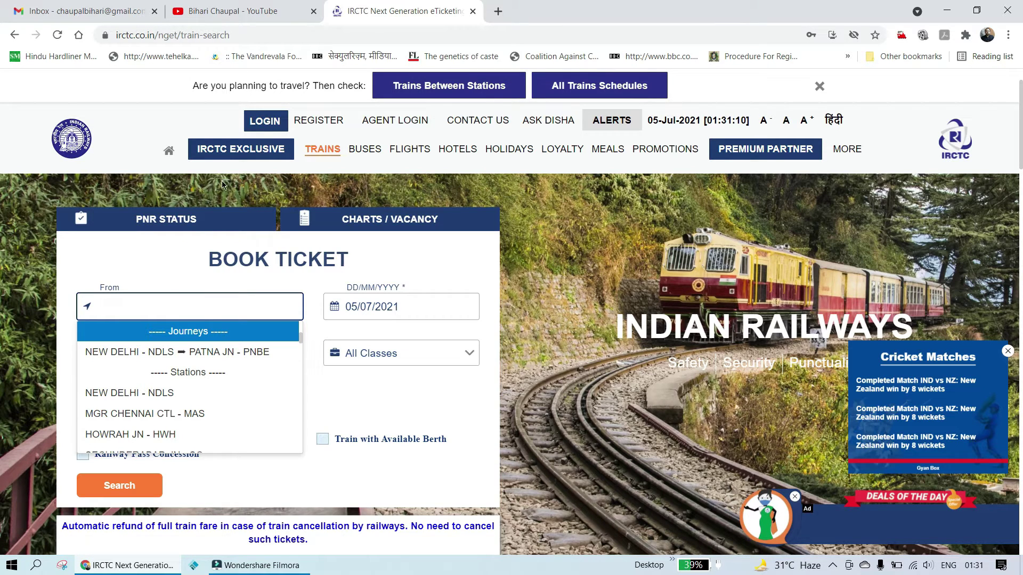
pyautogui.click(258, 122)
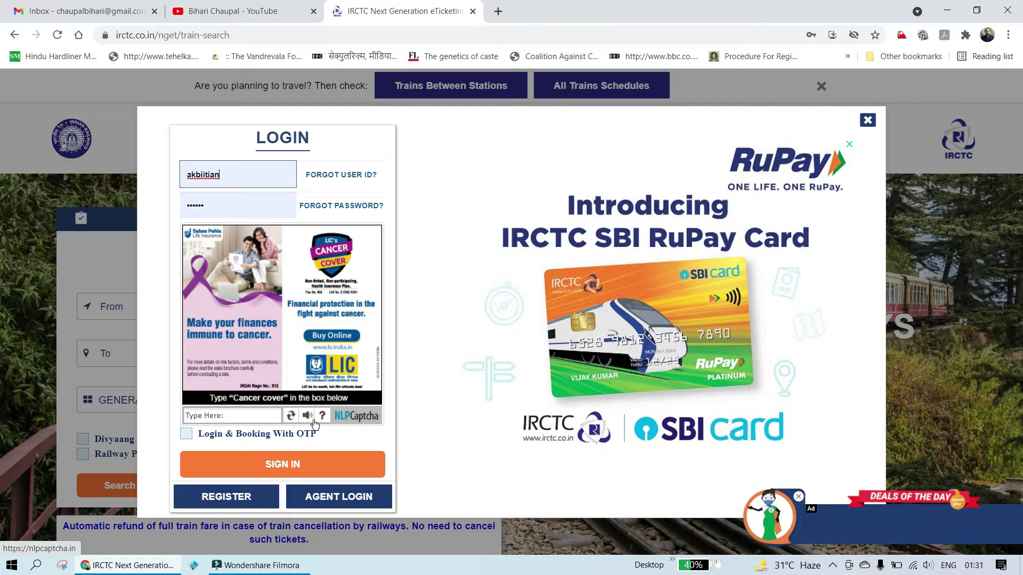
pyautogui.click(248, 415)
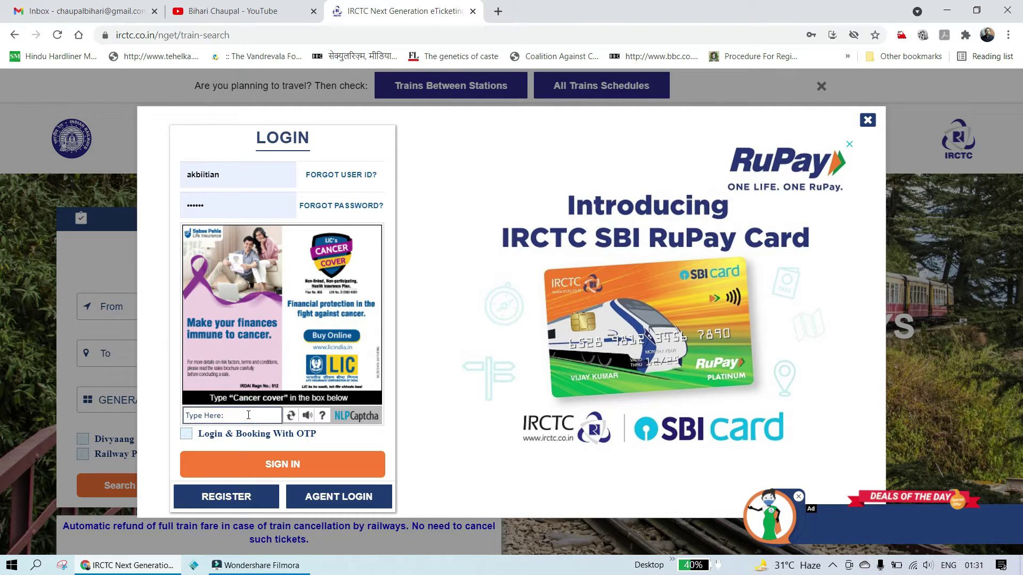
pyautogui.press('capslock')
pyautogui.write('can')
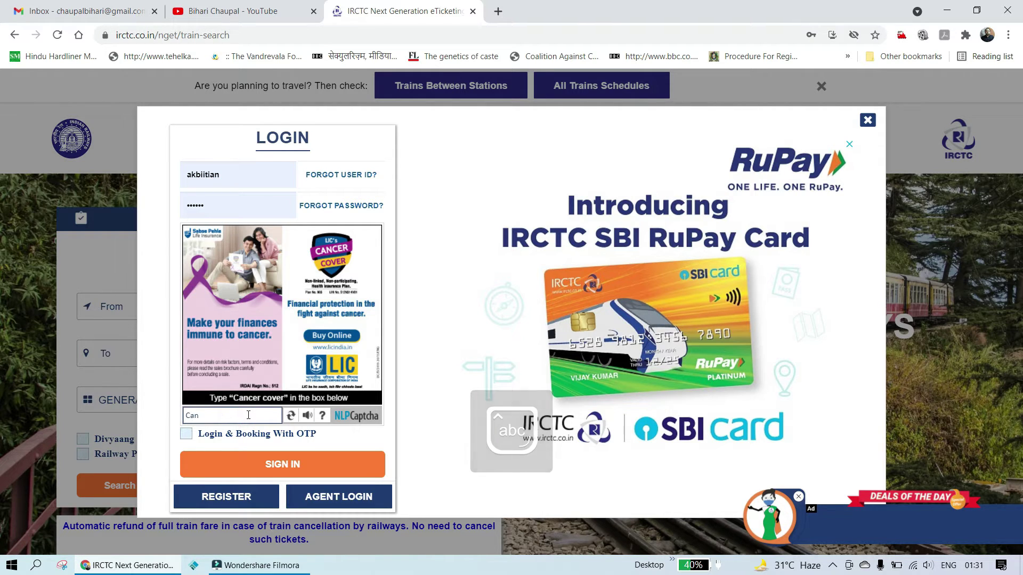
pyautogui.write('cer cover')
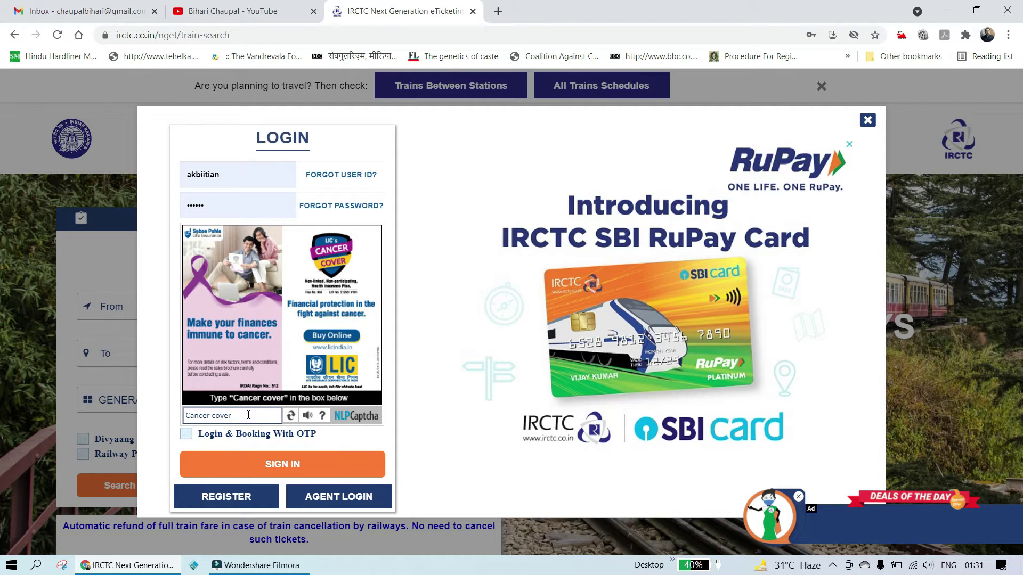
pyautogui.click(322, 475)
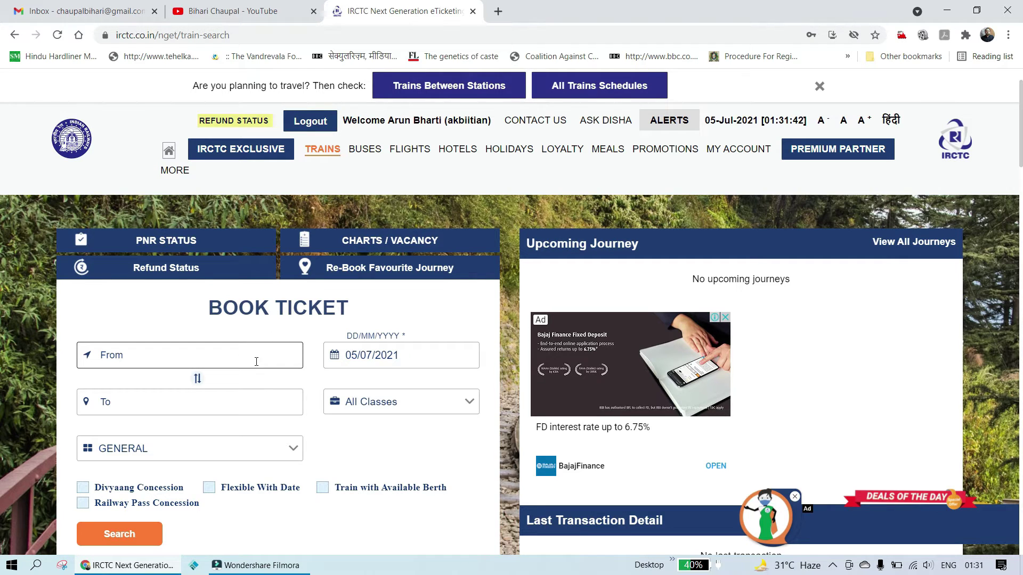
# Step: Search New Delhi to Patna Jn trains for 12/07/2021 using the saved journey
pyautogui.click(227, 351)
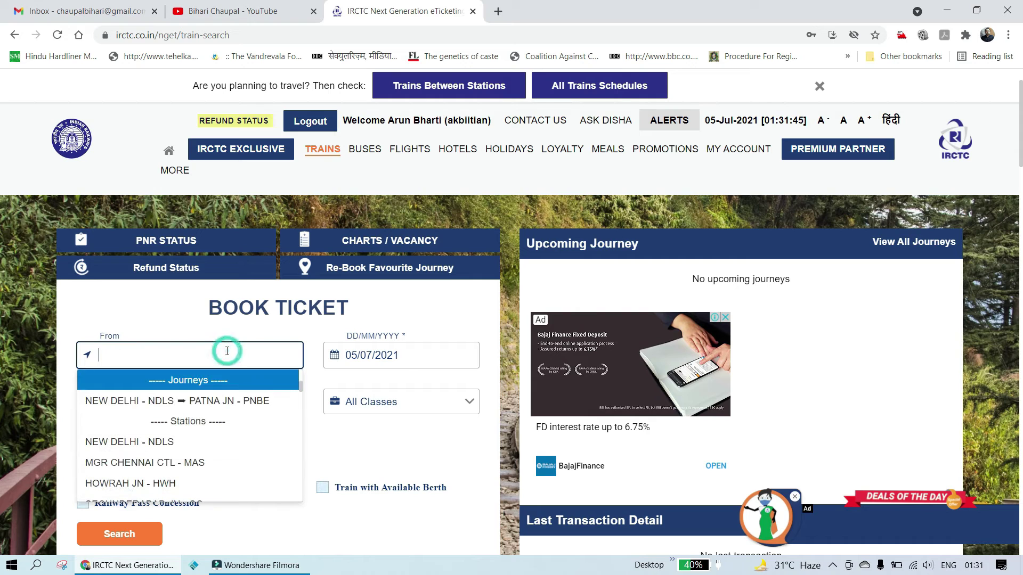
pyautogui.click(190, 404)
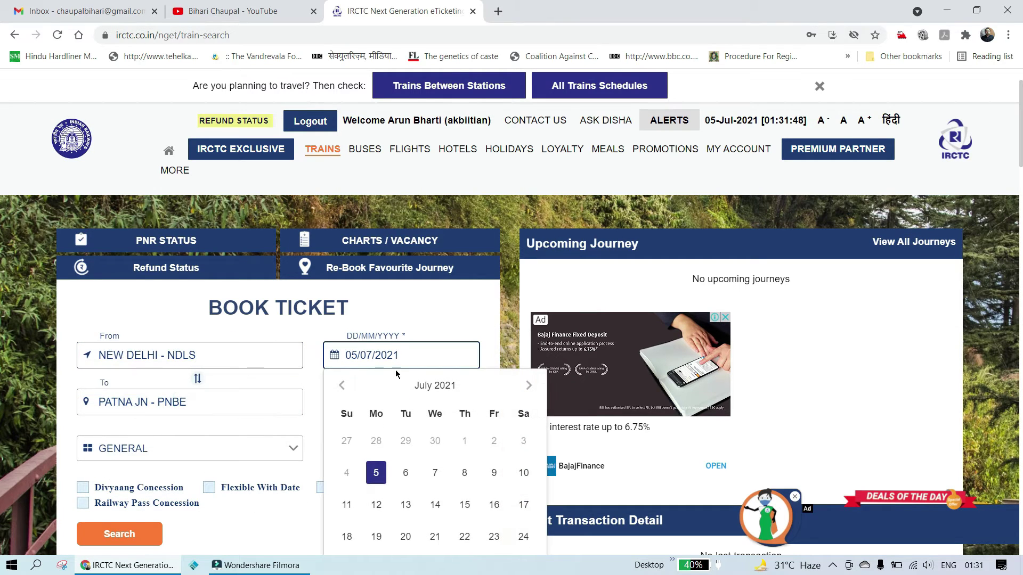
pyautogui.click(376, 504)
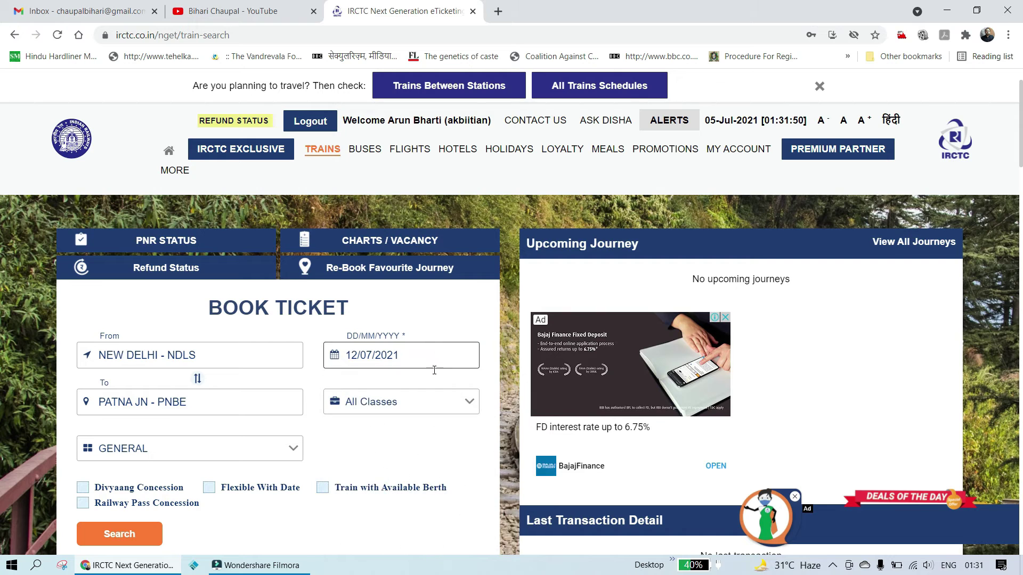
pyautogui.scroll(-4, 421, 389)
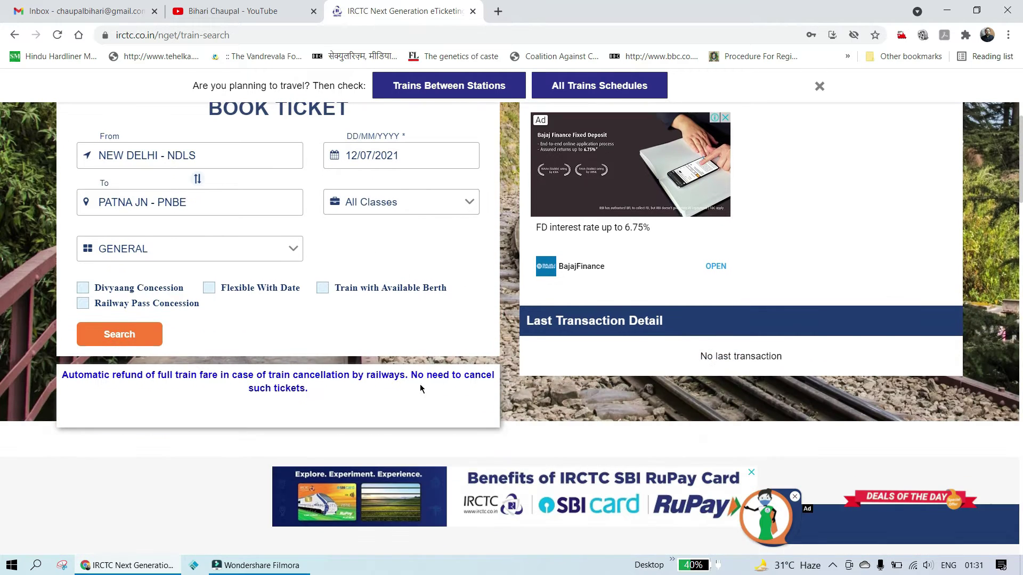
pyautogui.click(155, 341)
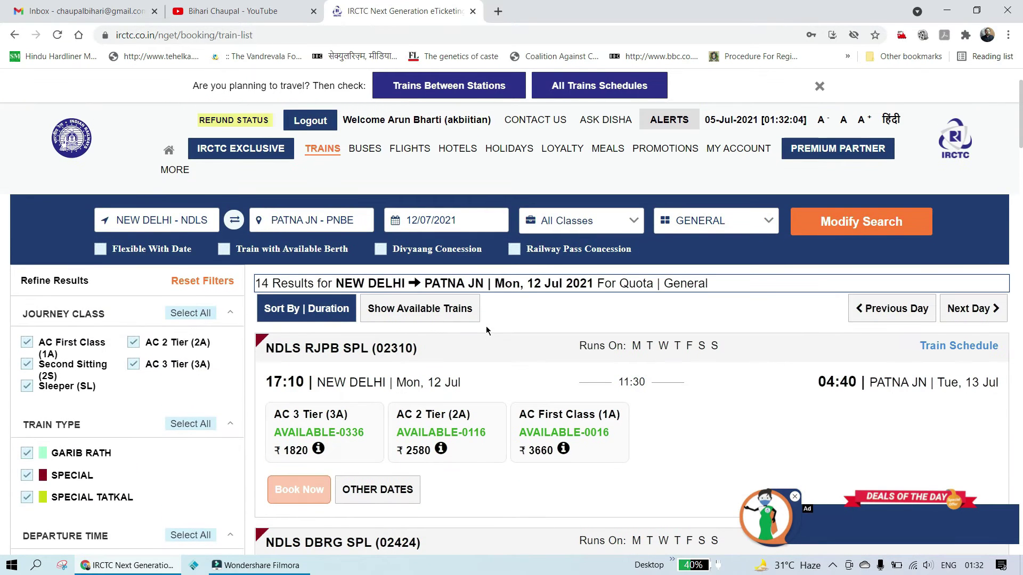
pyautogui.scroll(-9, 486, 331)
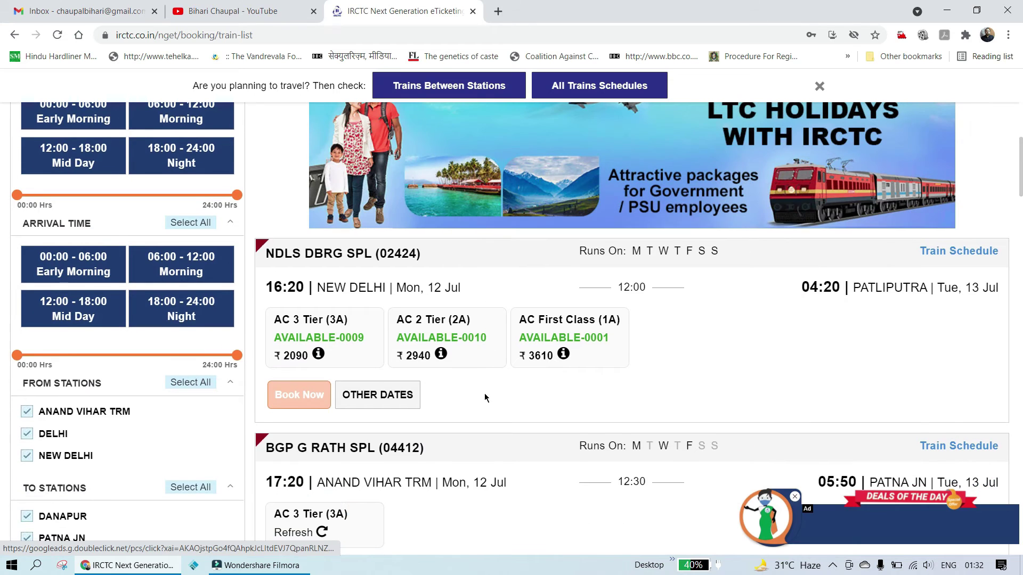
pyautogui.scroll(6, 486, 397)
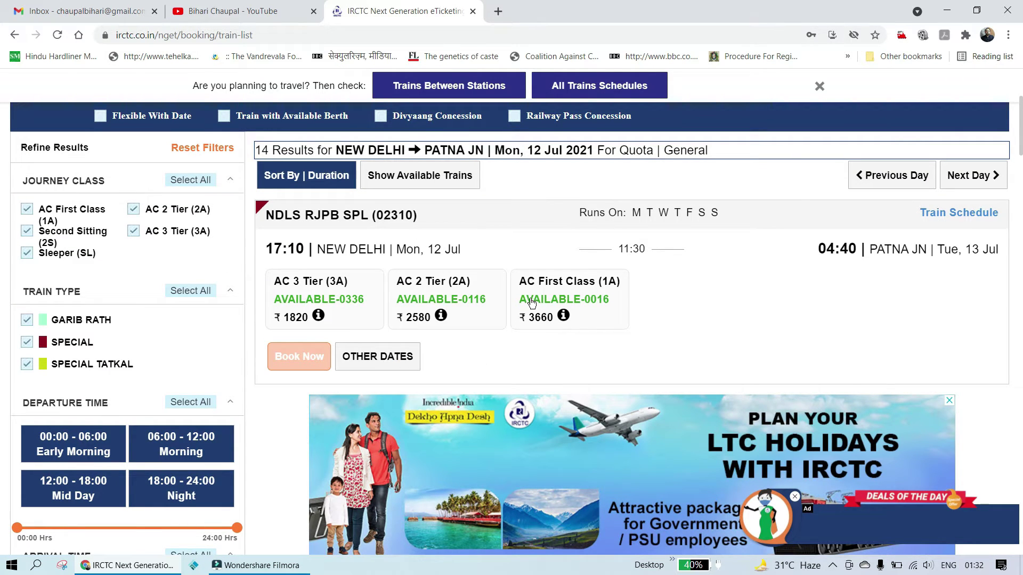
pyautogui.click(1007, 36)
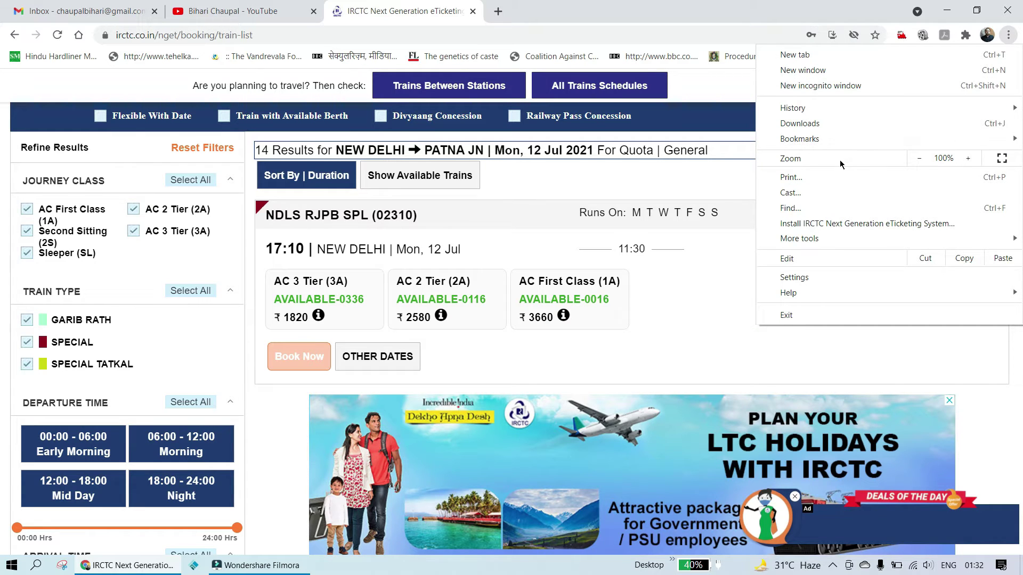
pyautogui.click(919, 160)
pyautogui.click(918, 160)
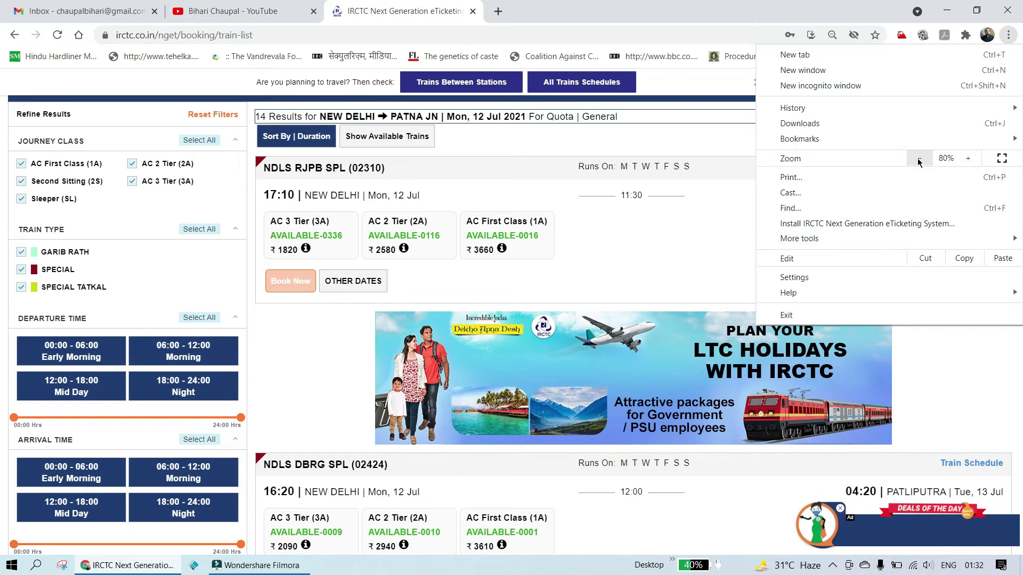
pyautogui.click(685, 246)
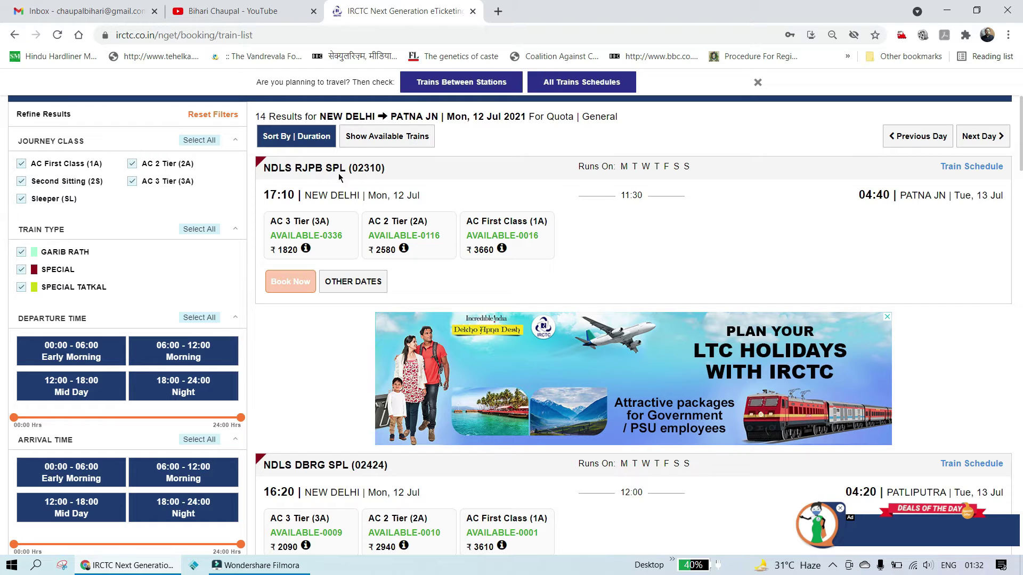
pyautogui.scroll(-4, 621, 226)
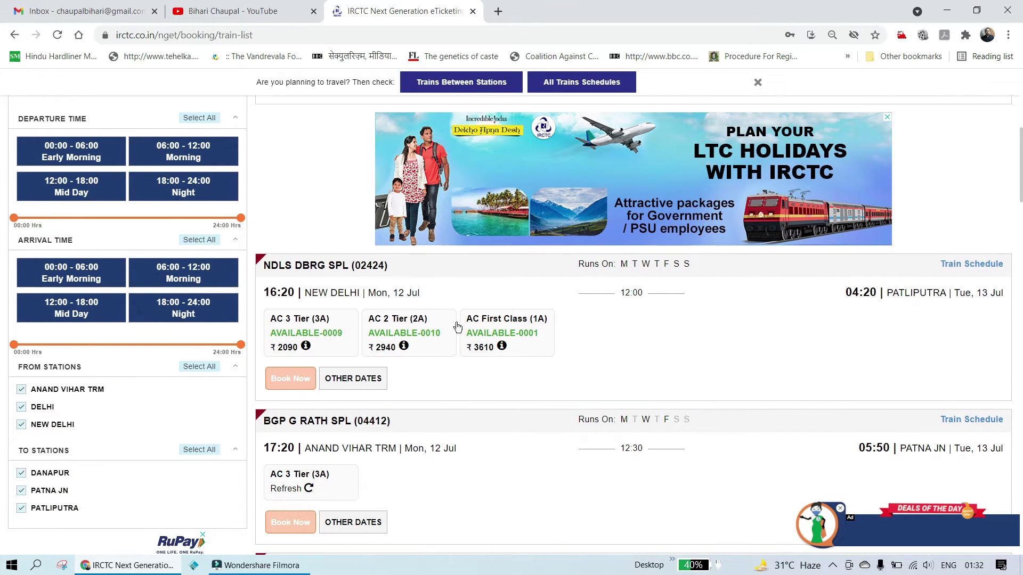
pyautogui.scroll(-2, 453, 351)
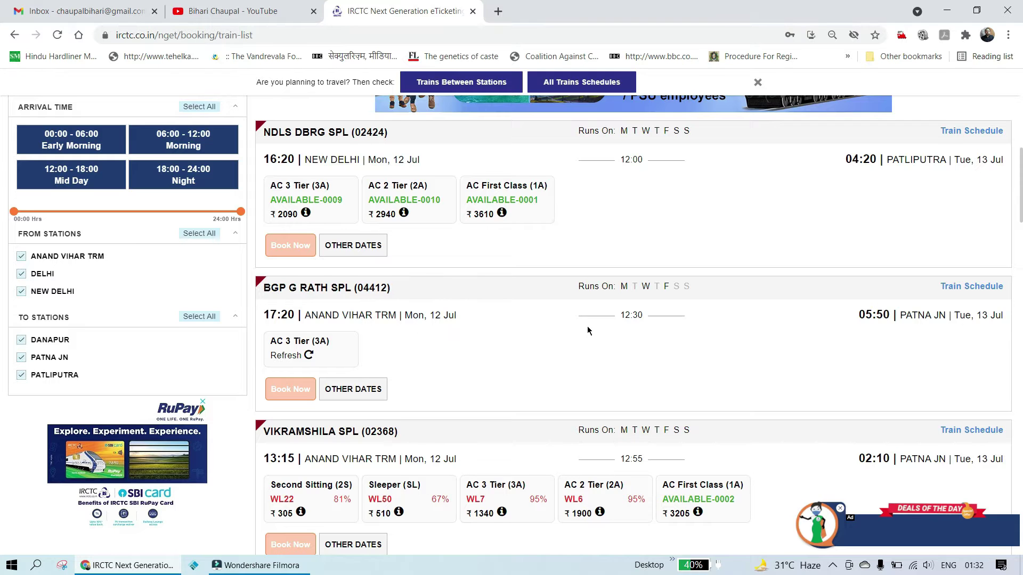
pyautogui.scroll(5, 589, 319)
pyautogui.scroll(3, 617, 220)
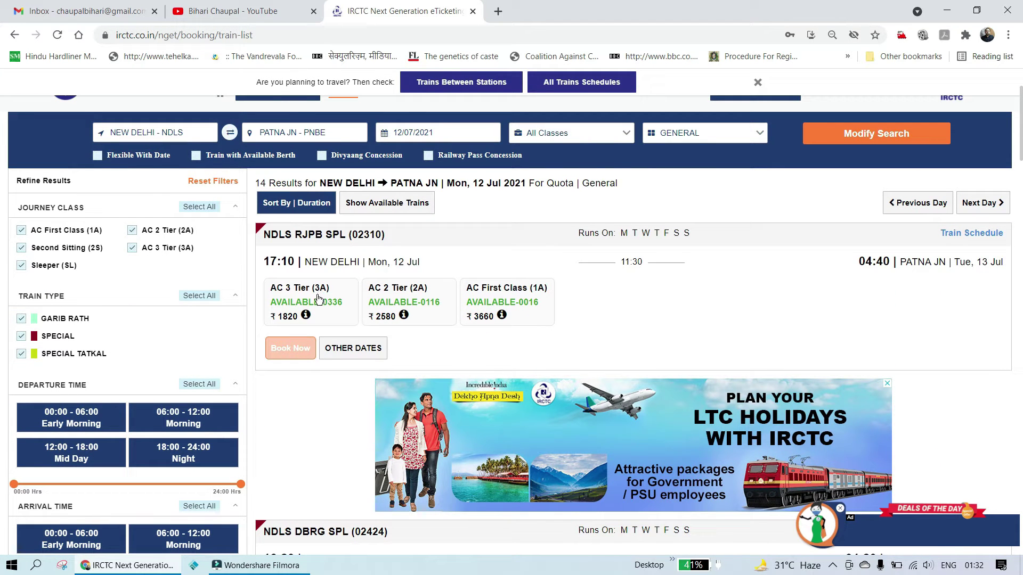
# Step: Book AC 3 Tier on 02310, accept the health advisory, and start the first passenger's name
pyautogui.click(327, 303)
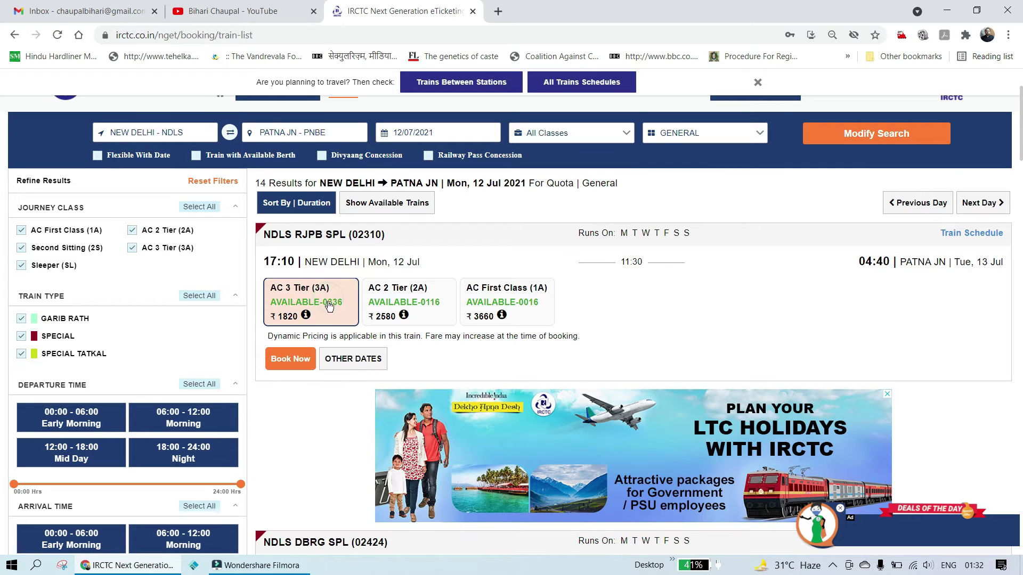
pyautogui.click(295, 364)
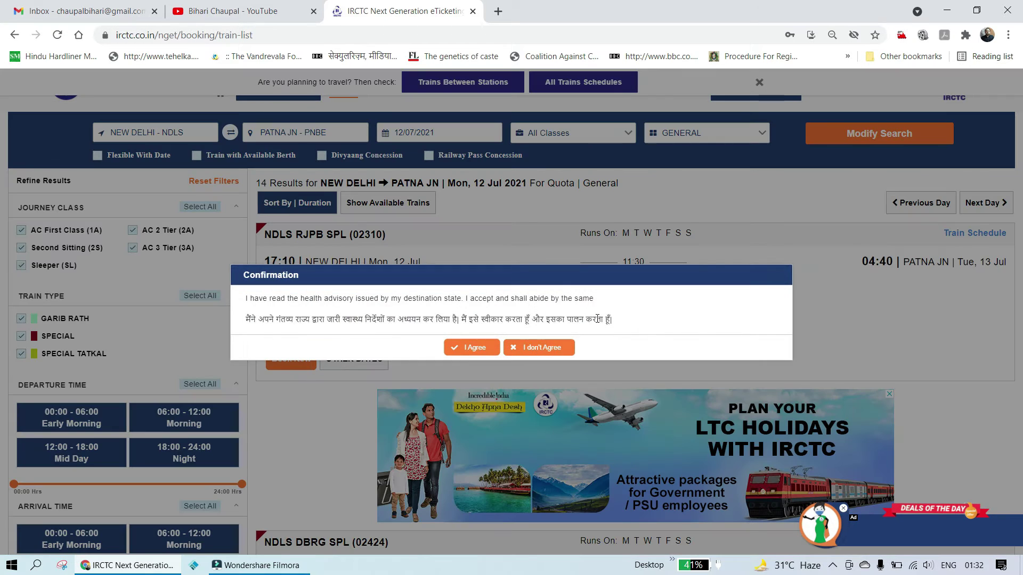
pyautogui.click(469, 348)
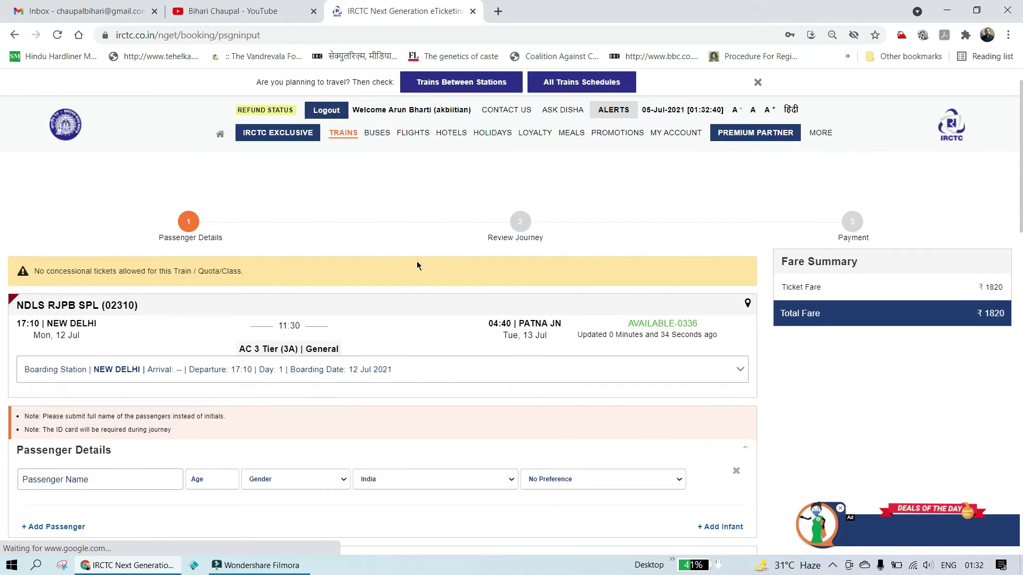
pyautogui.scroll(-2, 418, 266)
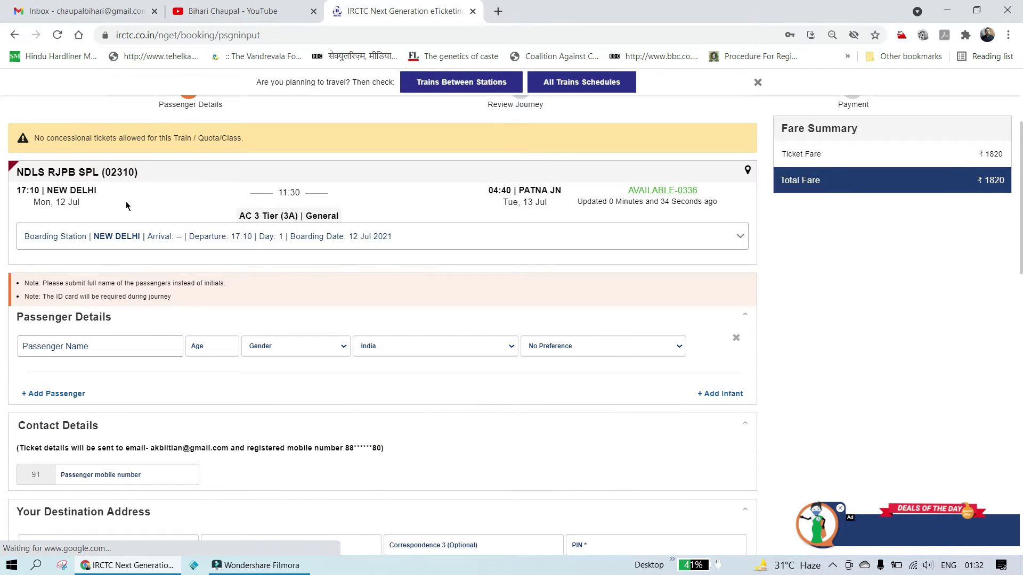
pyautogui.click(114, 345)
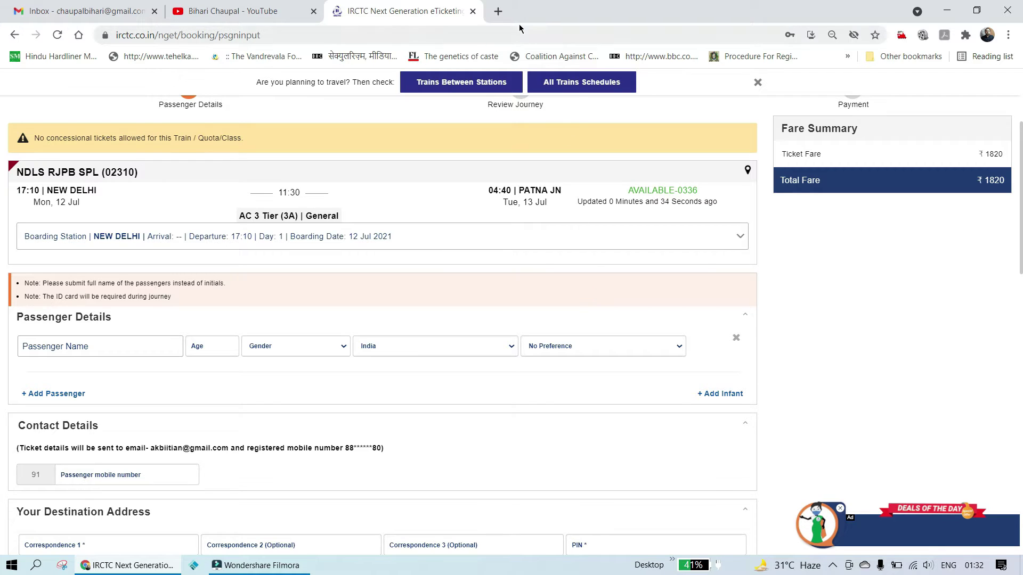
# Step: Load erail.in in a new browser tab
pyautogui.click(498, 11)
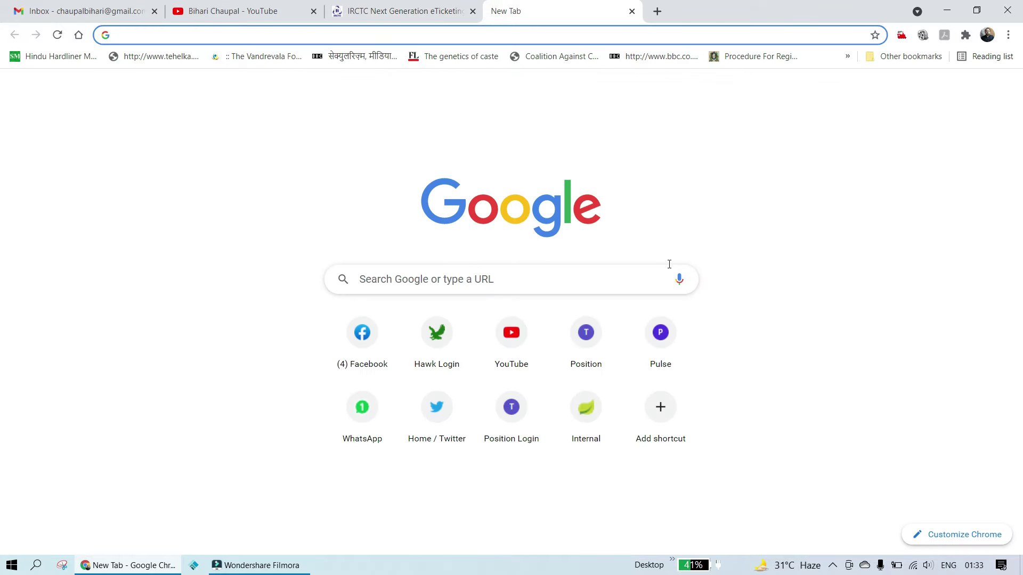
pyautogui.write('era')
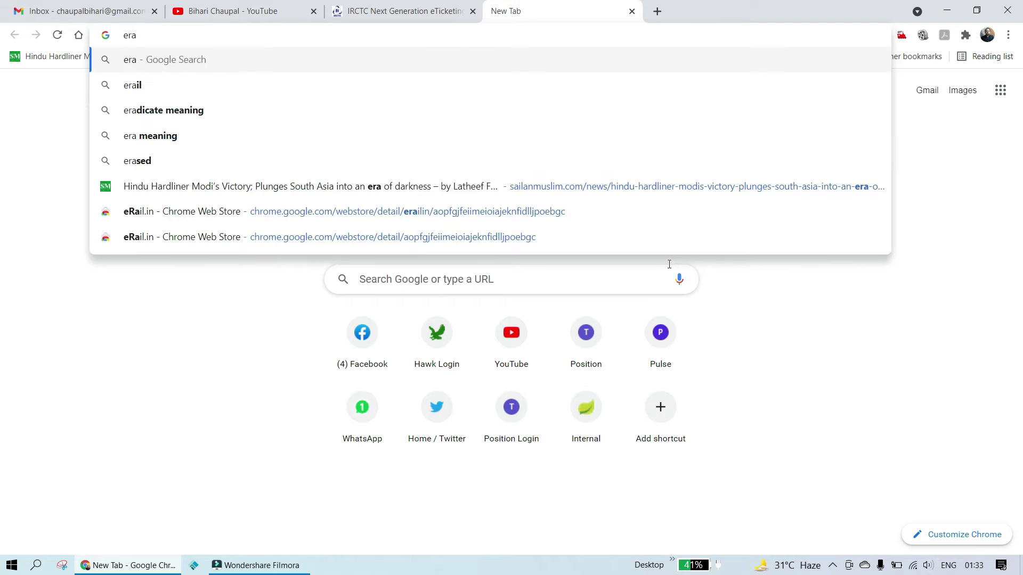
pyautogui.write('il')
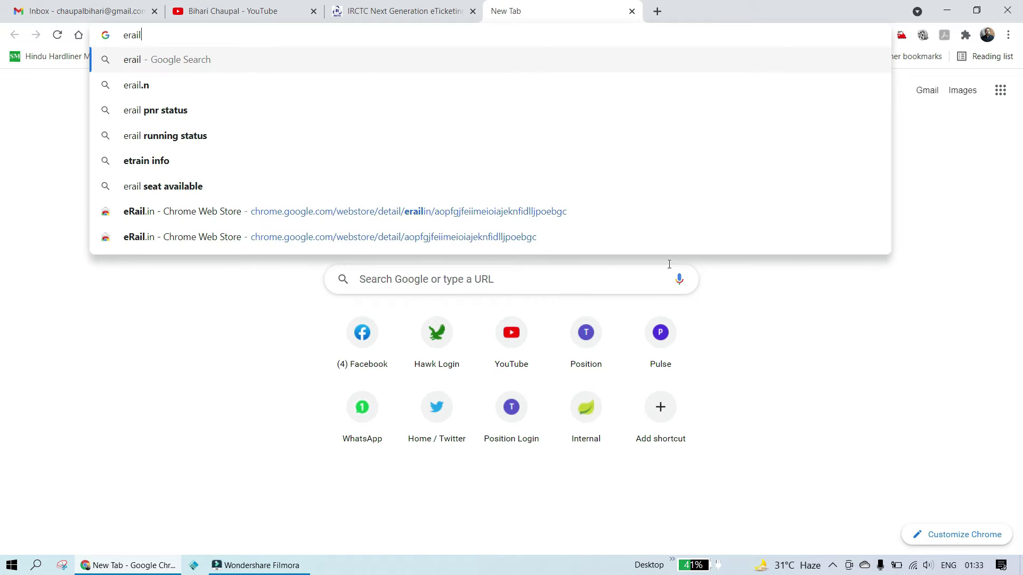
pyautogui.write('.in')
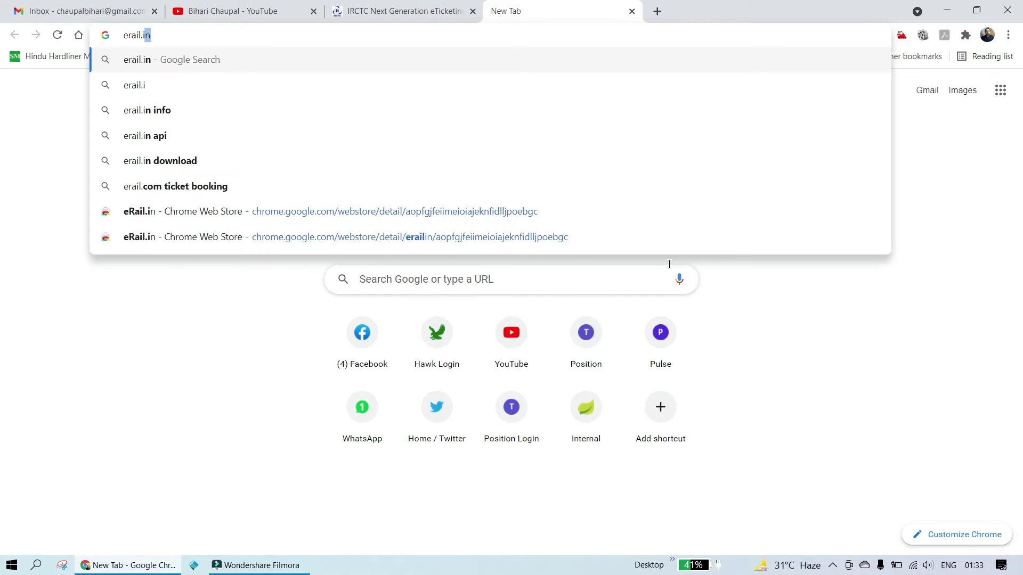
pyautogui.press('Return')
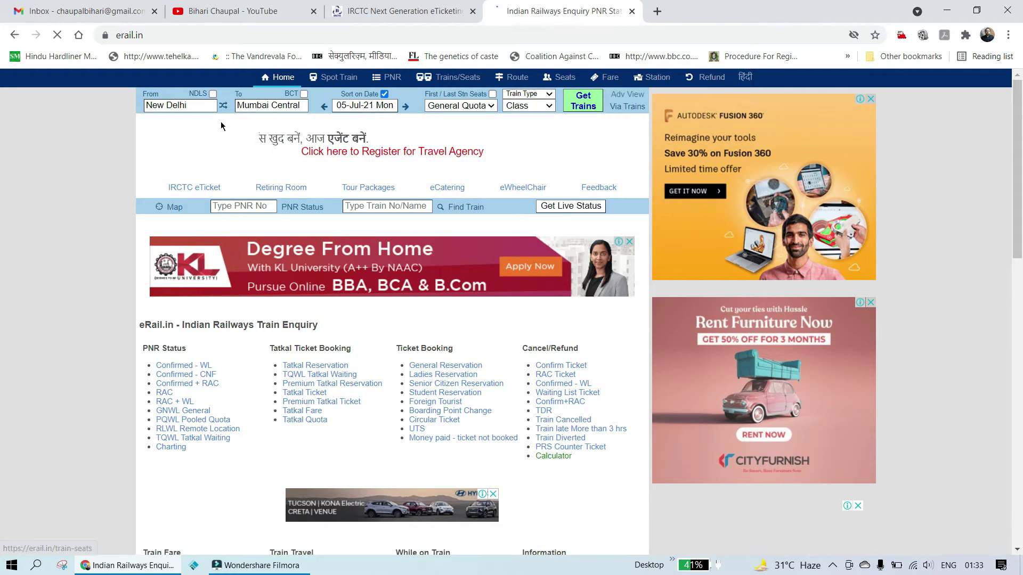
# Step: Load trainman.in in another new browser tab
pyautogui.click(667, 19)
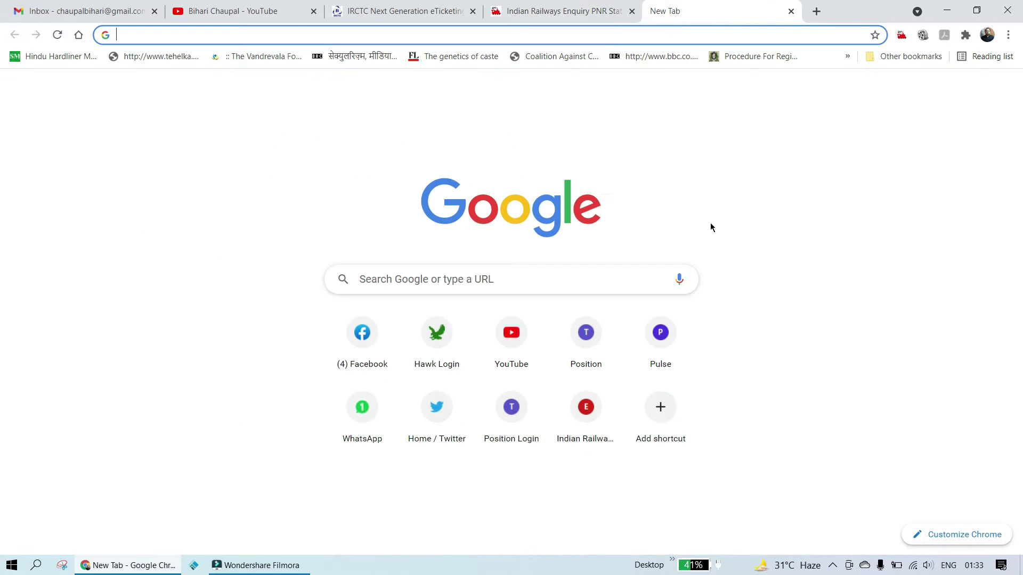
pyautogui.write('tra')
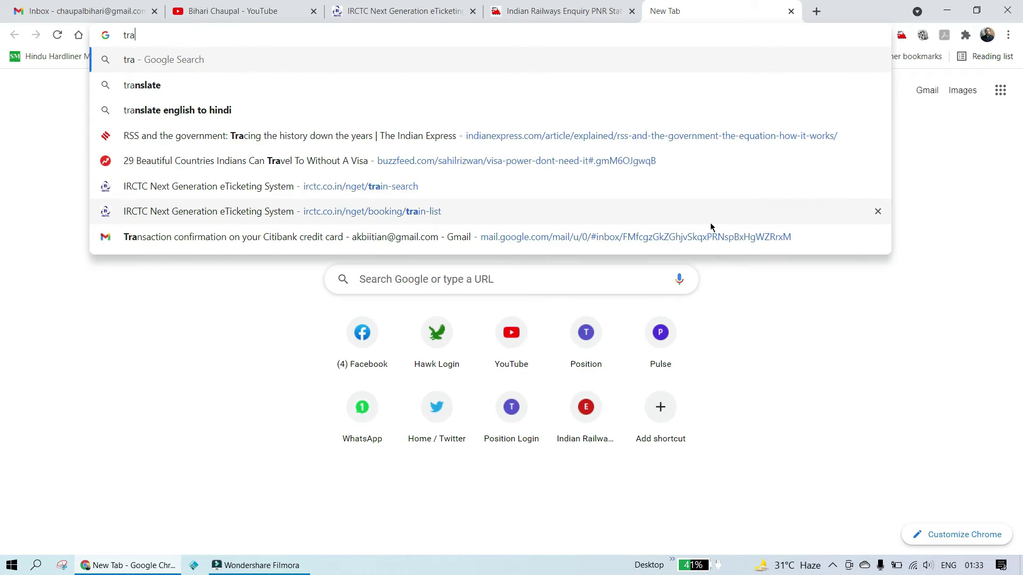
pyautogui.write('inman')
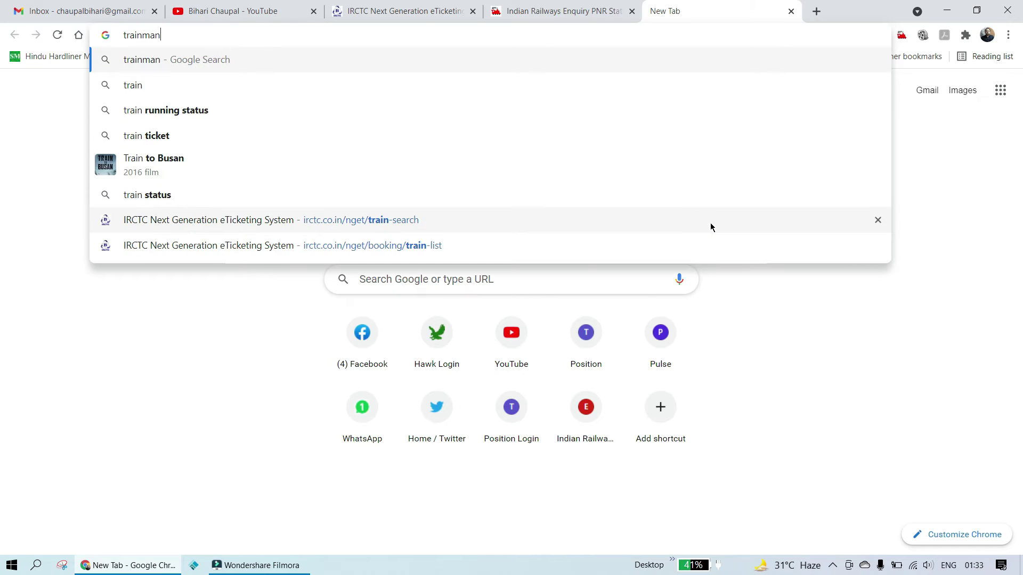
pyautogui.write('.in')
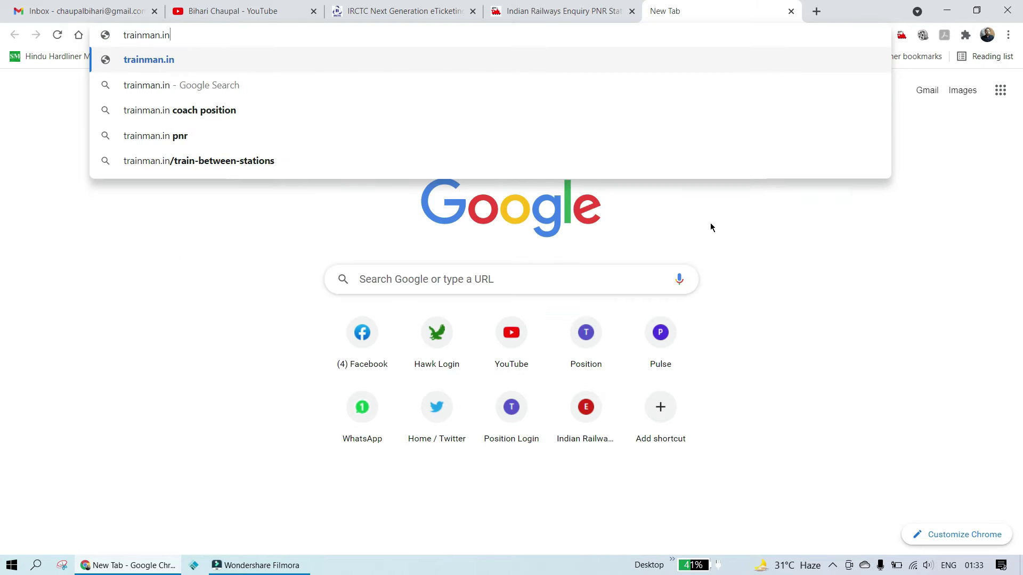
pyautogui.press('Return')
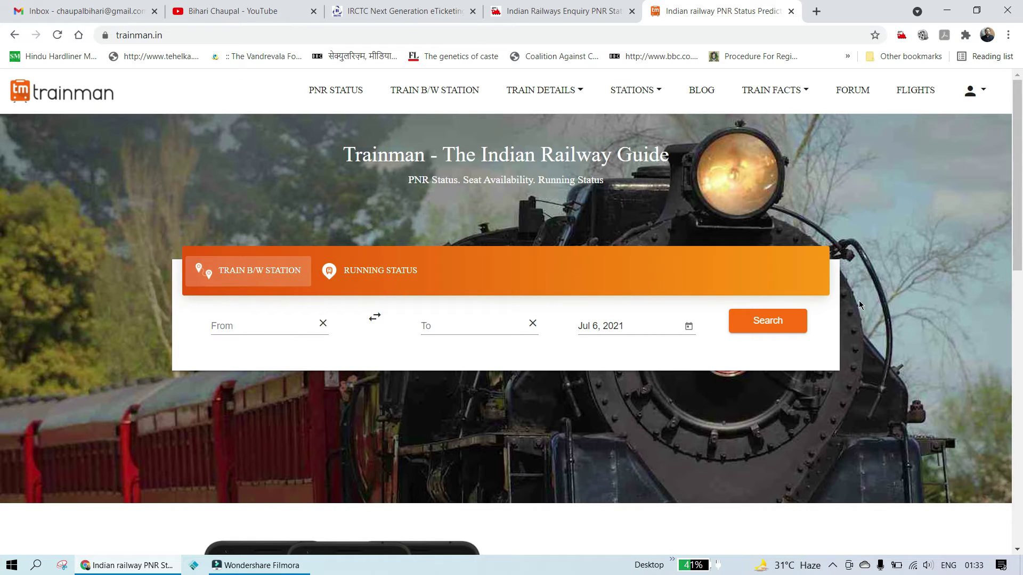
# Step: Search Trainman for New Delhi - NDLS to Patna Jn - PNBE on July 12
pyautogui.click(277, 323)
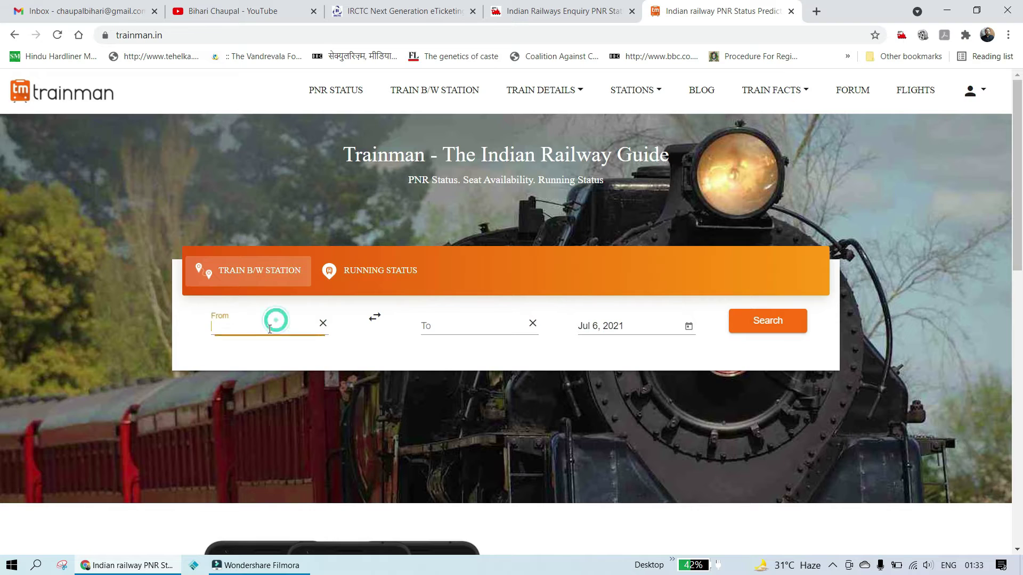
pyautogui.write('ndls')
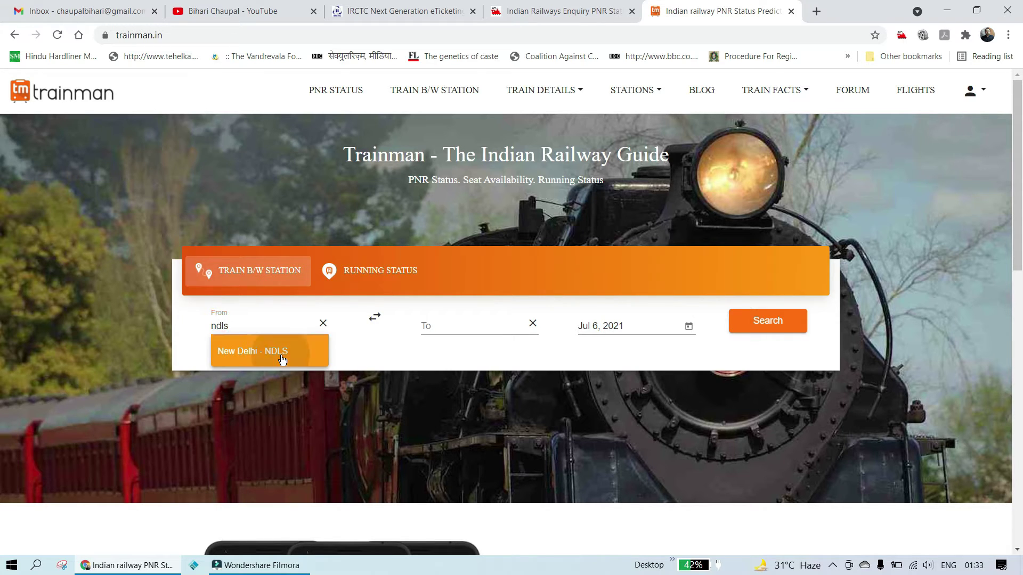
pyautogui.click(282, 358)
pyautogui.click(460, 322)
pyautogui.write('p')
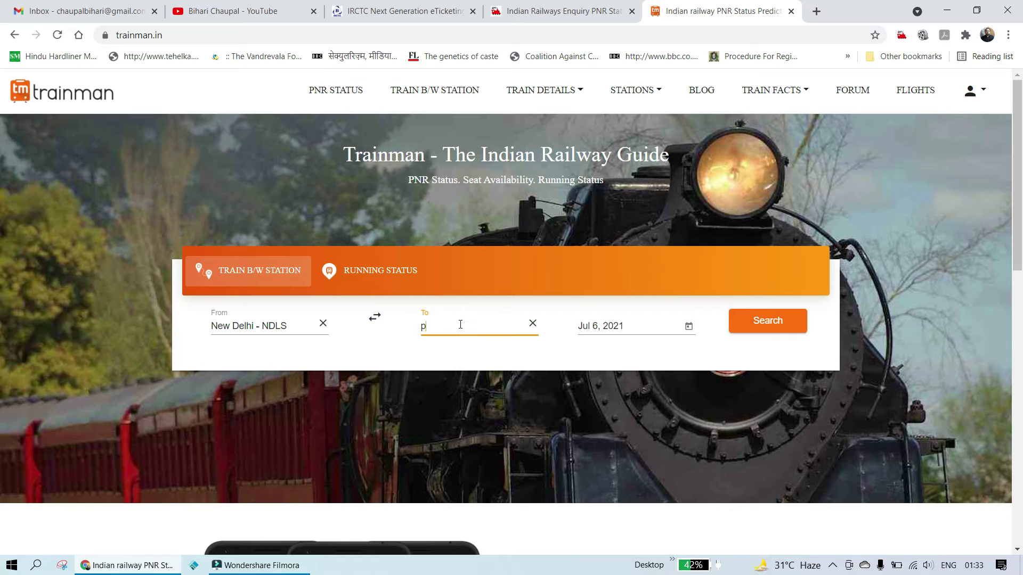
pyautogui.write('atna')
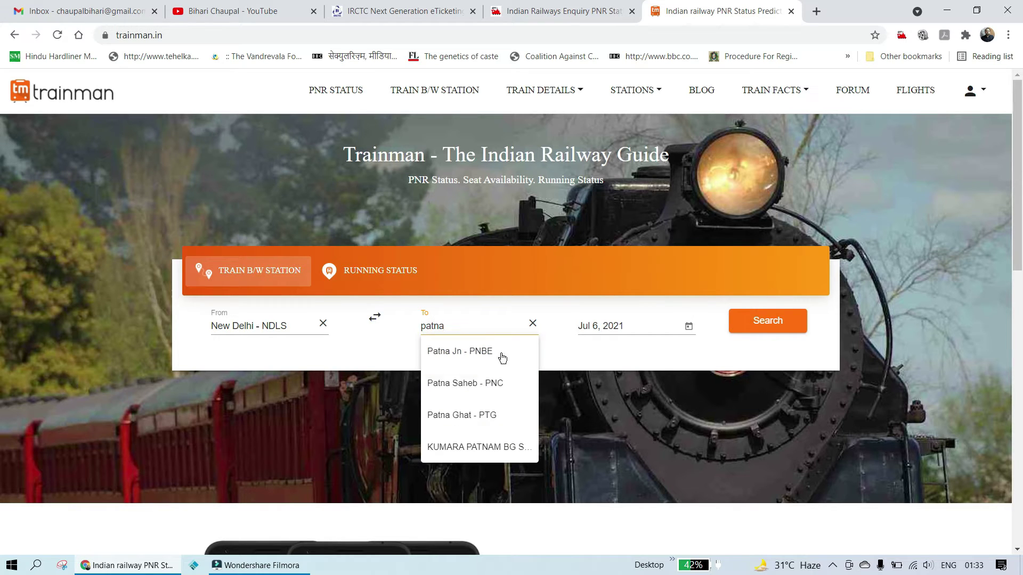
pyautogui.click(517, 358)
pyautogui.click(658, 324)
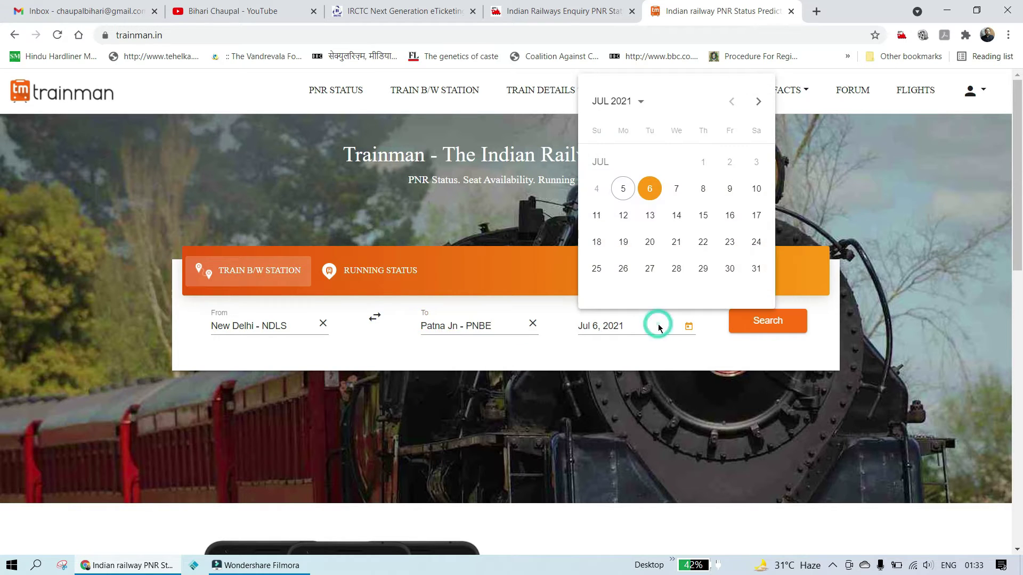
pyautogui.click(627, 213)
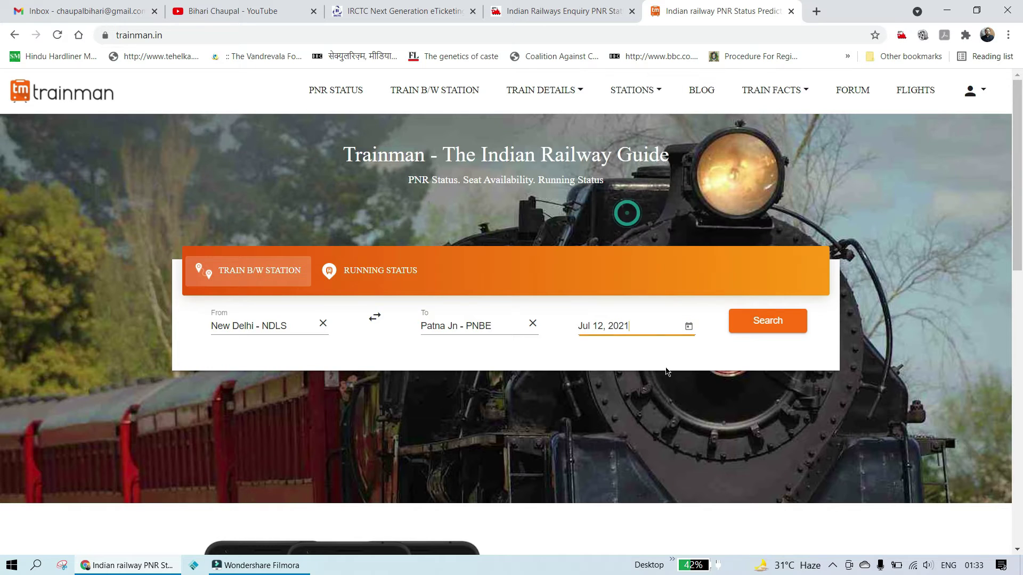
pyautogui.click(769, 323)
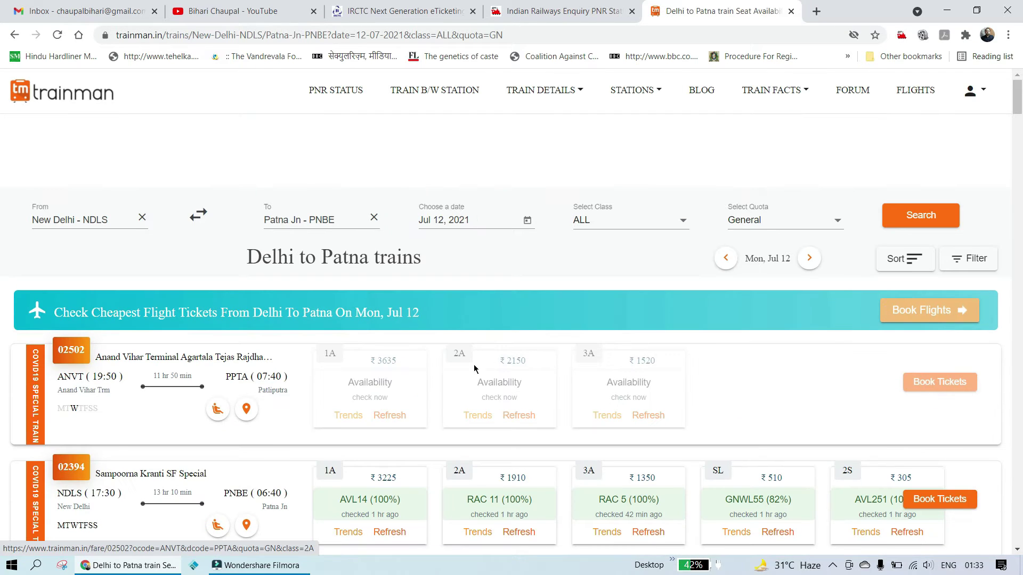
# Step: Check Trainman's availability (02310 3A shows AVL336), then return to the IRCTC booking tab
pyautogui.scroll(-6, 434, 376)
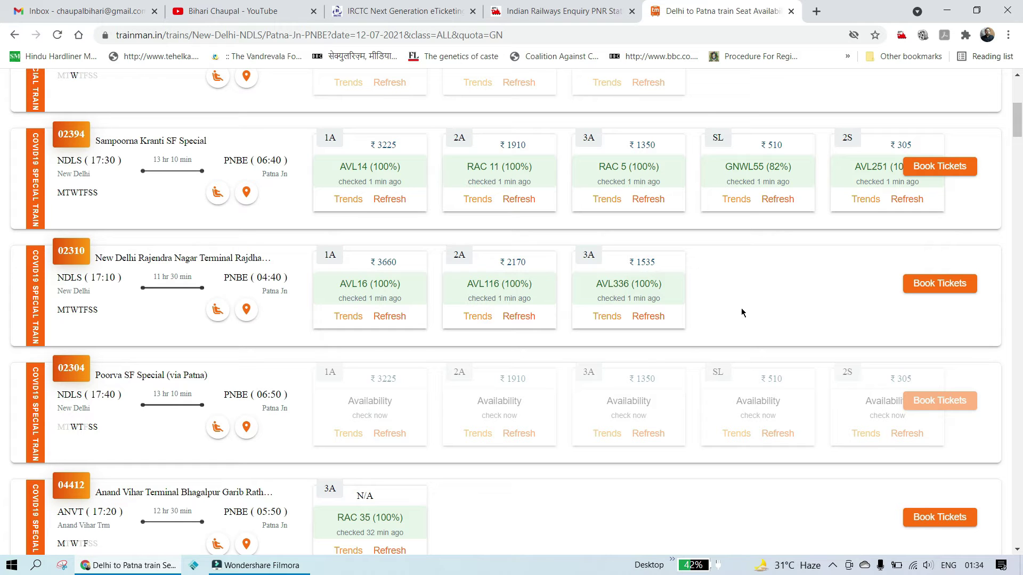
pyautogui.scroll(-3, 528, 428)
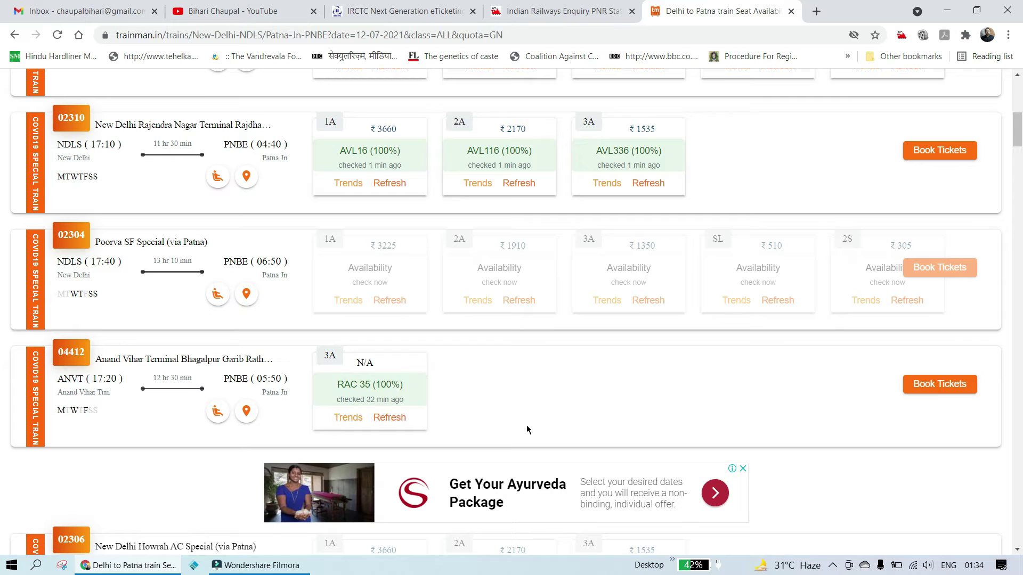
pyautogui.scroll(5, 527, 430)
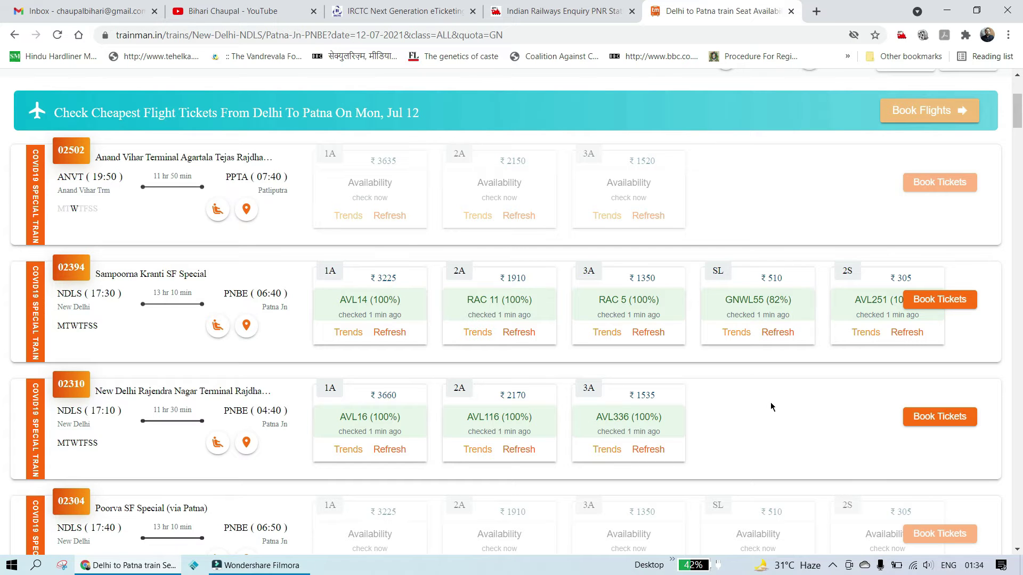
pyautogui.click(425, 14)
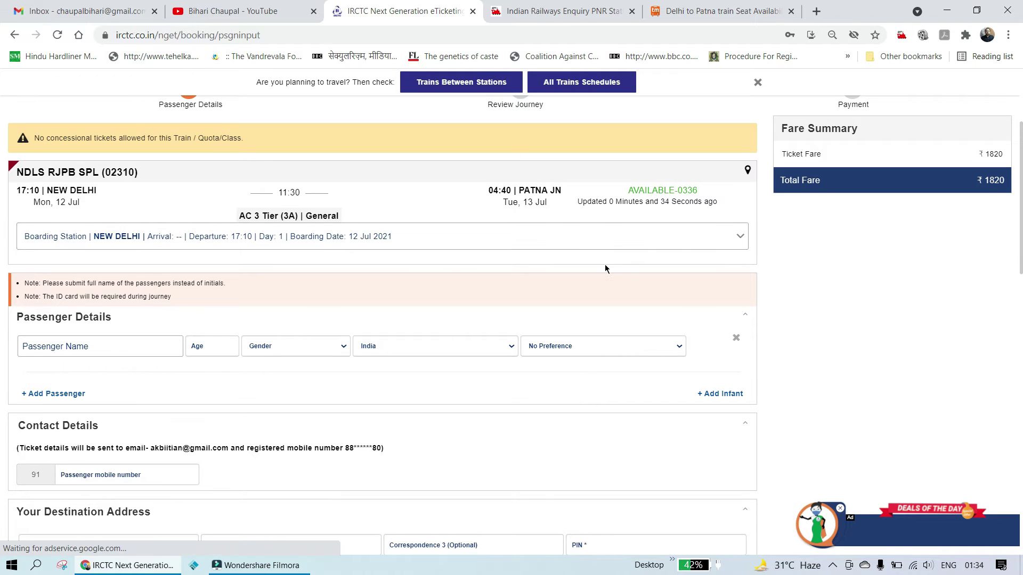
# Step: Type the first passenger's full name, skipping the saved-passenger suggestions
pyautogui.click(121, 345)
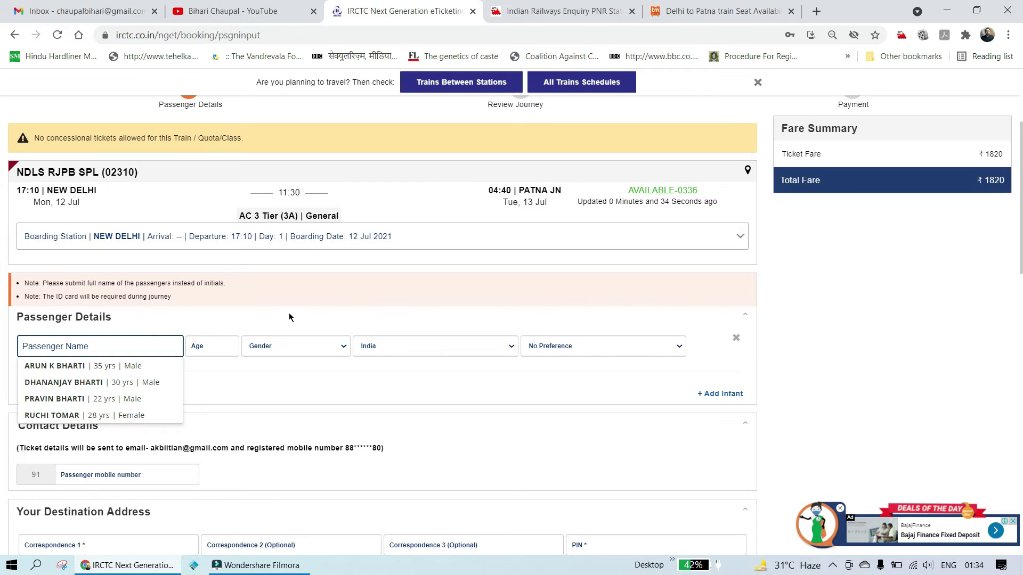
pyautogui.click(203, 314)
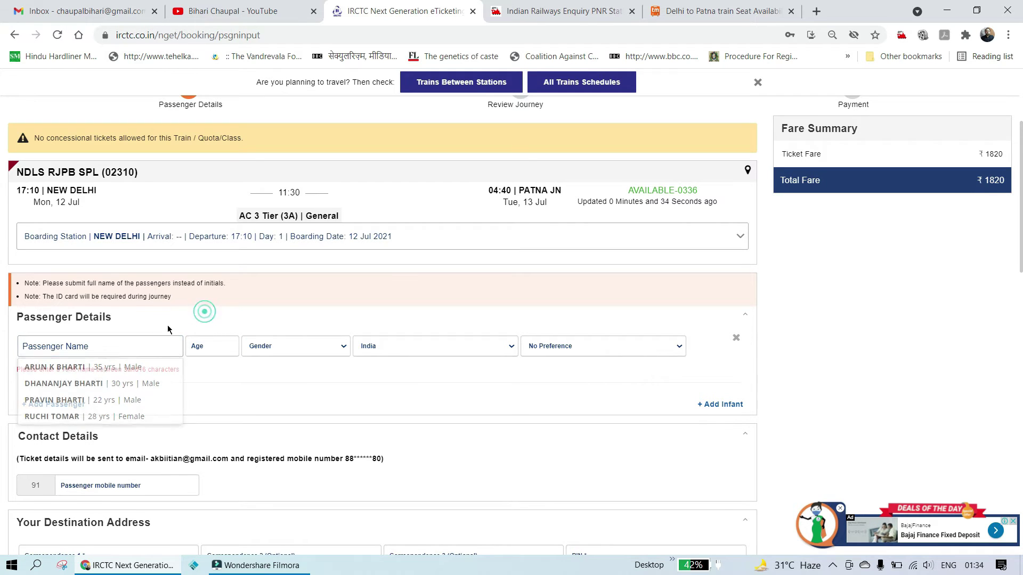
pyautogui.click(111, 345)
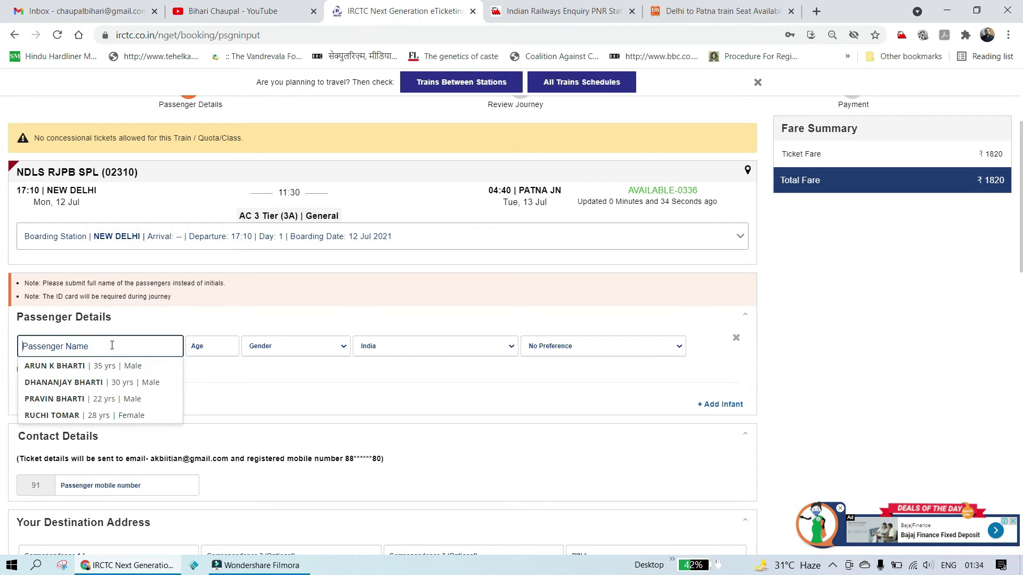
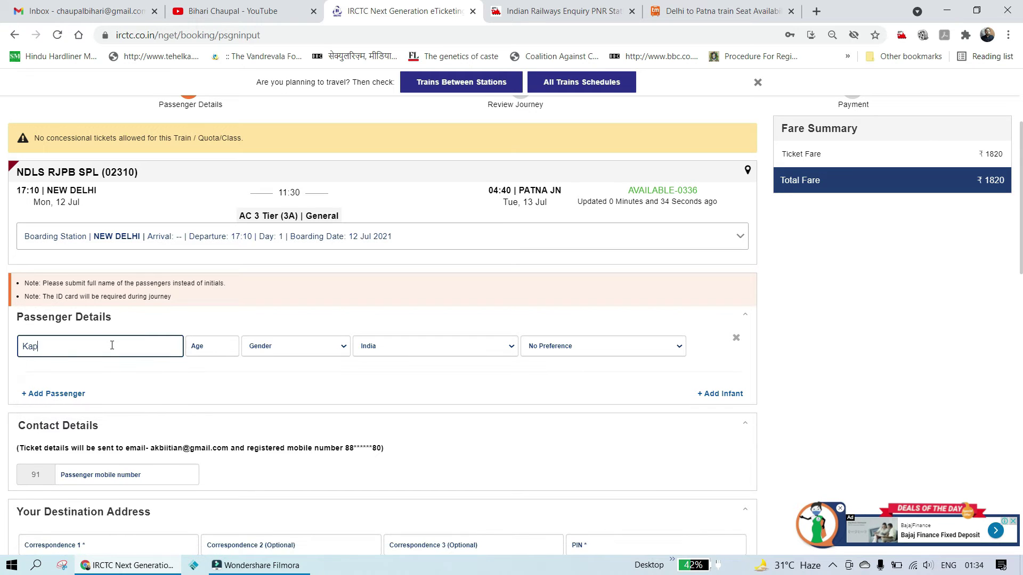
# Step: Give the first passenger age 32, gender Male and Lower berth preference
pyautogui.click(228, 347)
pyautogui.write('5')
pyautogui.press('BackSpace')
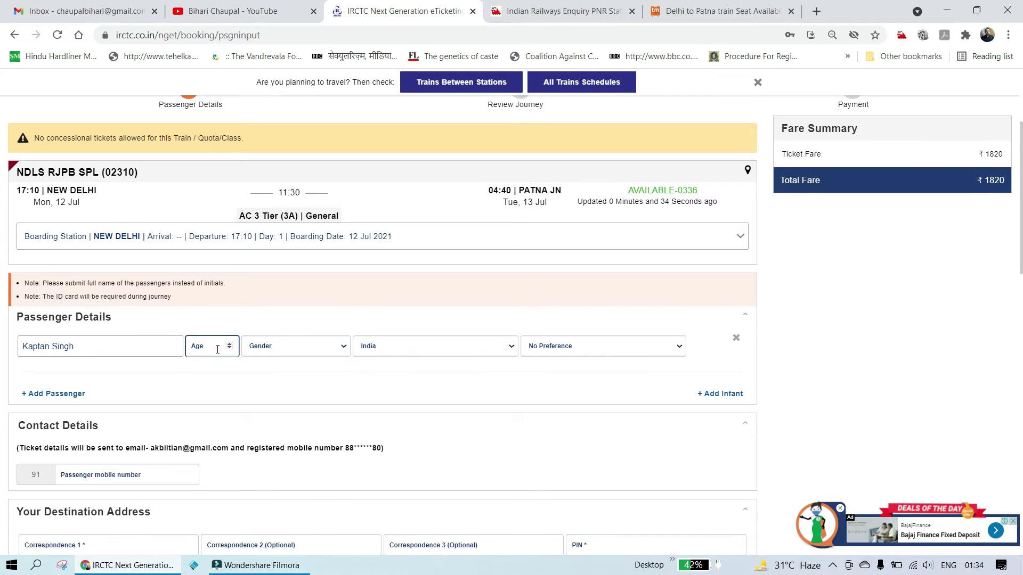
pyautogui.write('32')
pyautogui.click(341, 347)
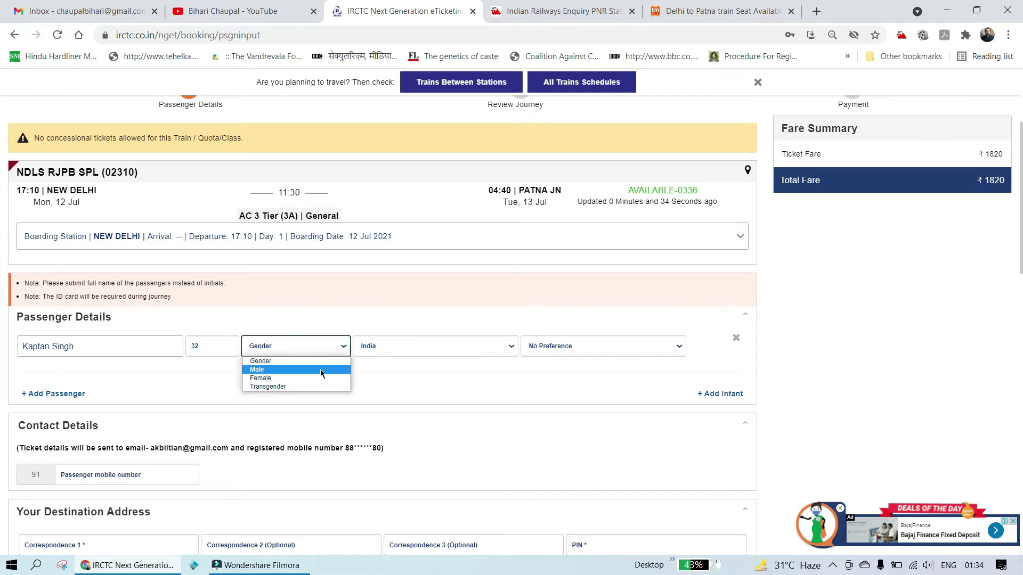
pyautogui.click(322, 371)
pyautogui.click(680, 348)
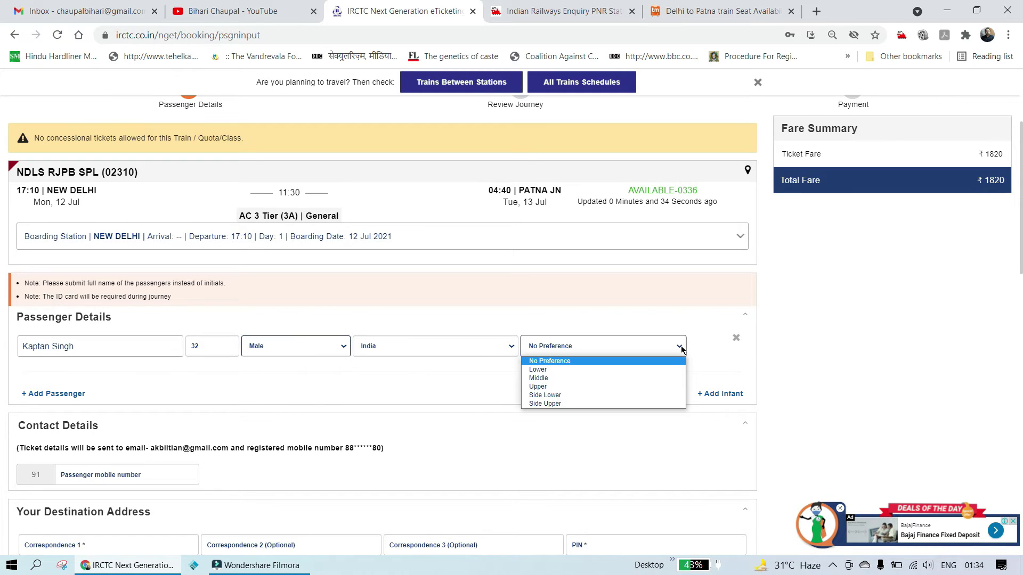
pyautogui.click(618, 372)
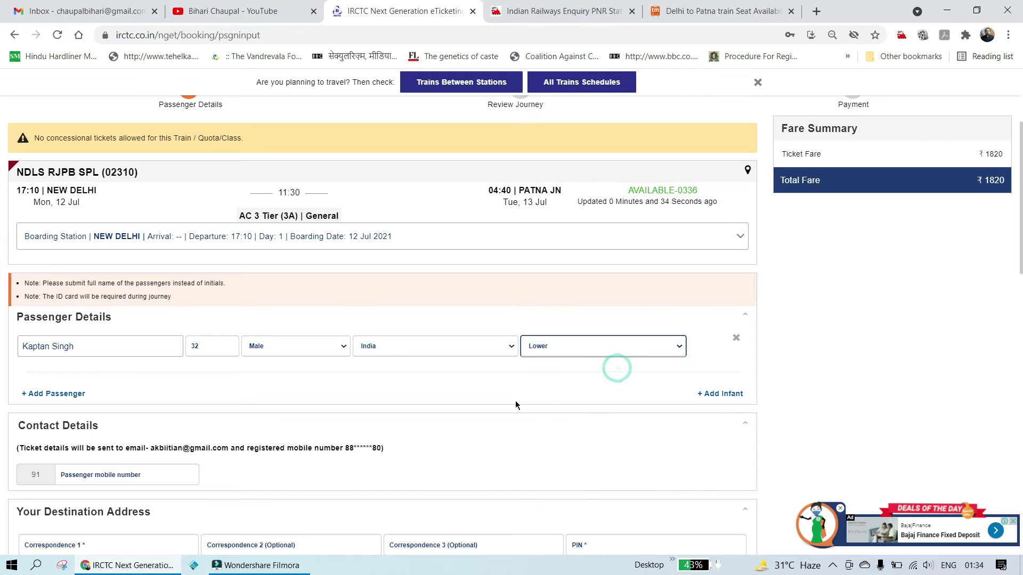
# Step: Add a second passenger: enter the passenger's name, age 28, Male, Middle berth preference
pyautogui.click(69, 395)
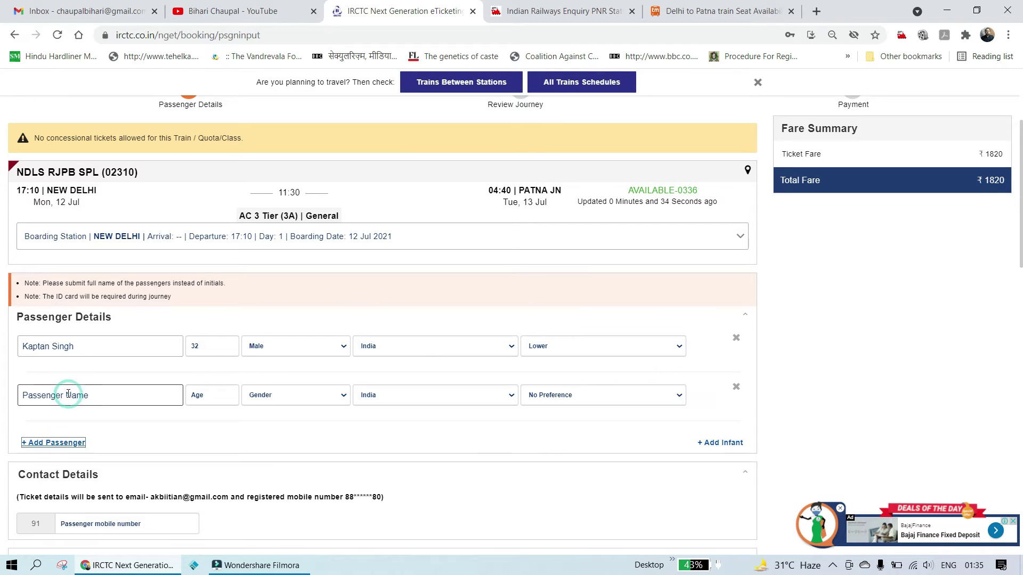
pyautogui.click(75, 396)
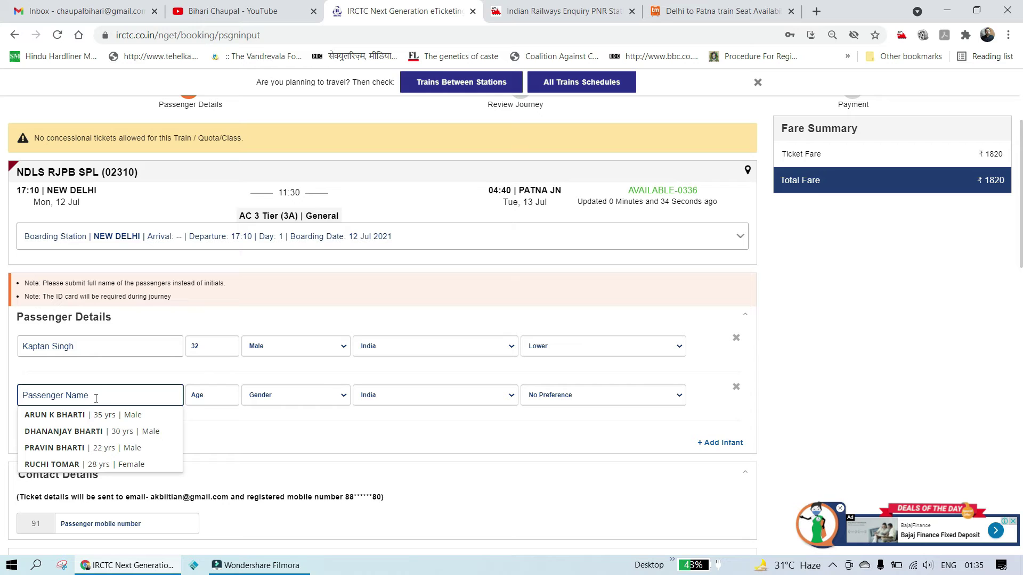
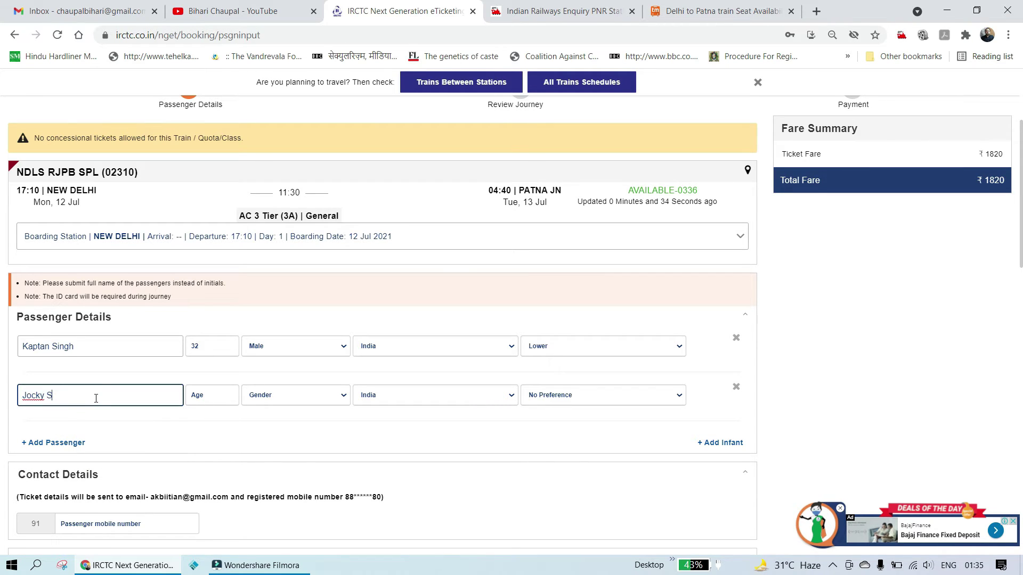
pyautogui.click(209, 401)
pyautogui.write('28')
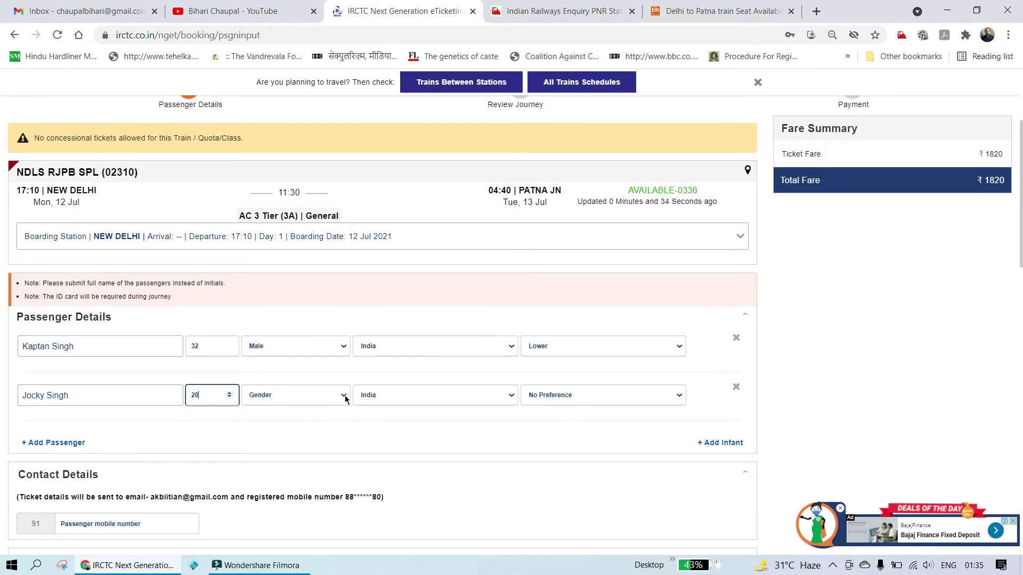
pyautogui.click(344, 395)
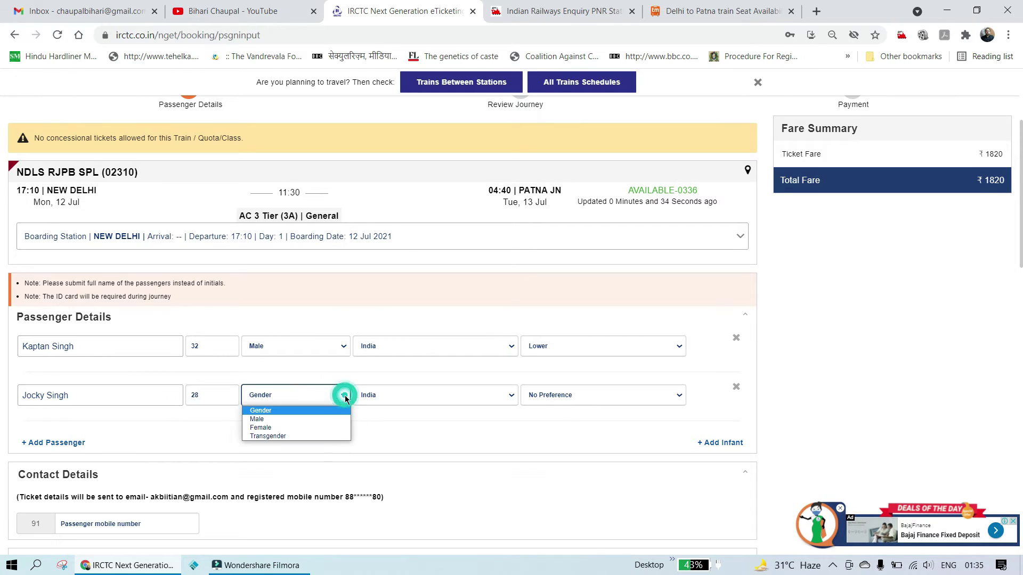
pyautogui.click(314, 417)
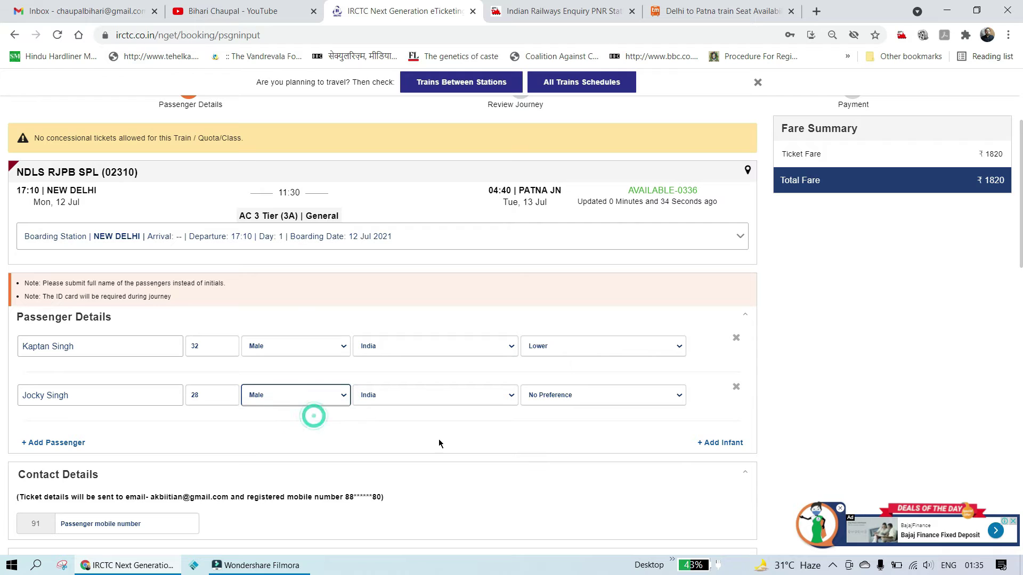
pyautogui.click(679, 399)
pyautogui.click(628, 432)
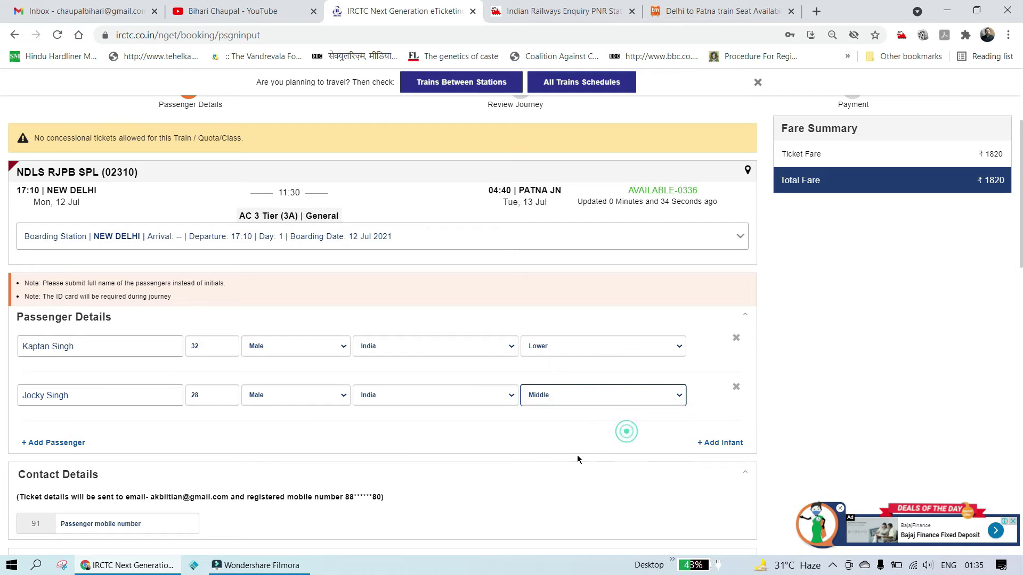
# Step: Add a third passenger: enter the passenger's name, age 26, Female
pyautogui.click(71, 443)
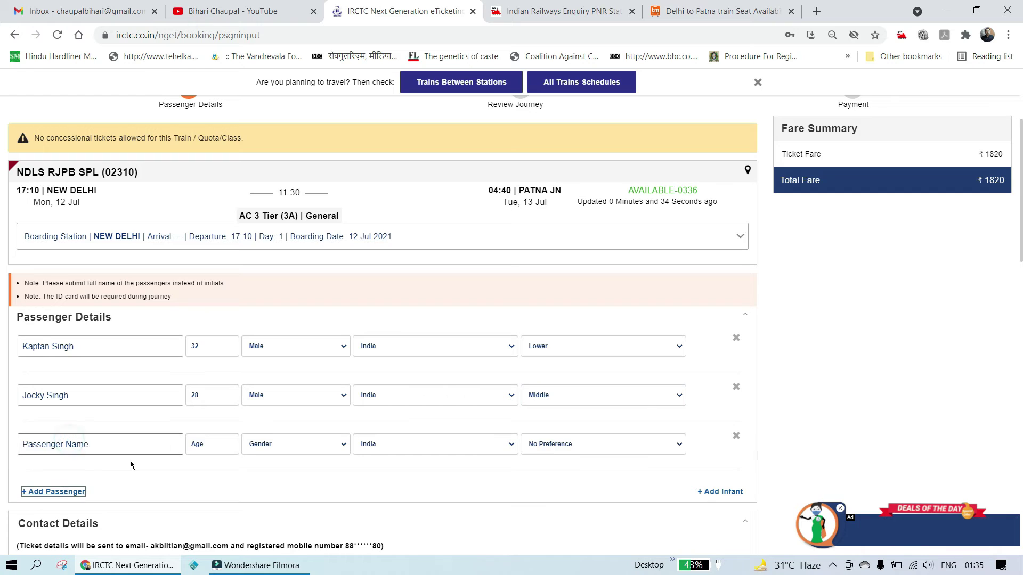
pyautogui.click(93, 446)
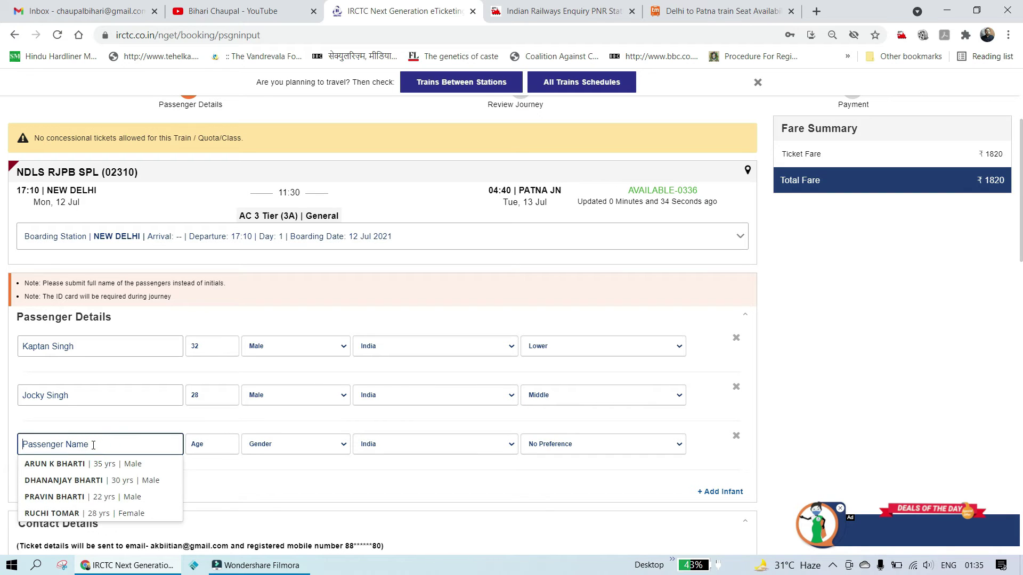
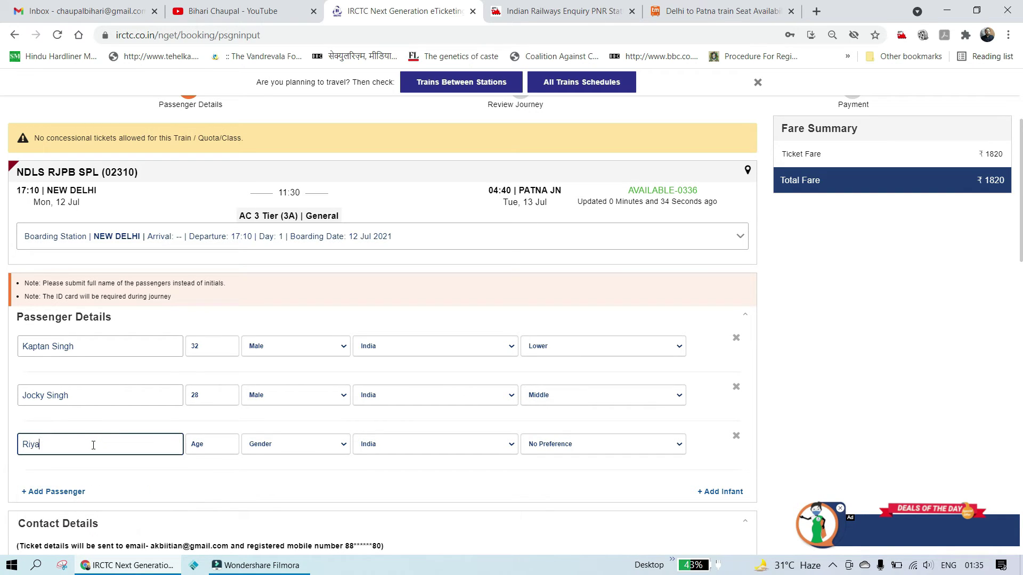
pyautogui.click(215, 447)
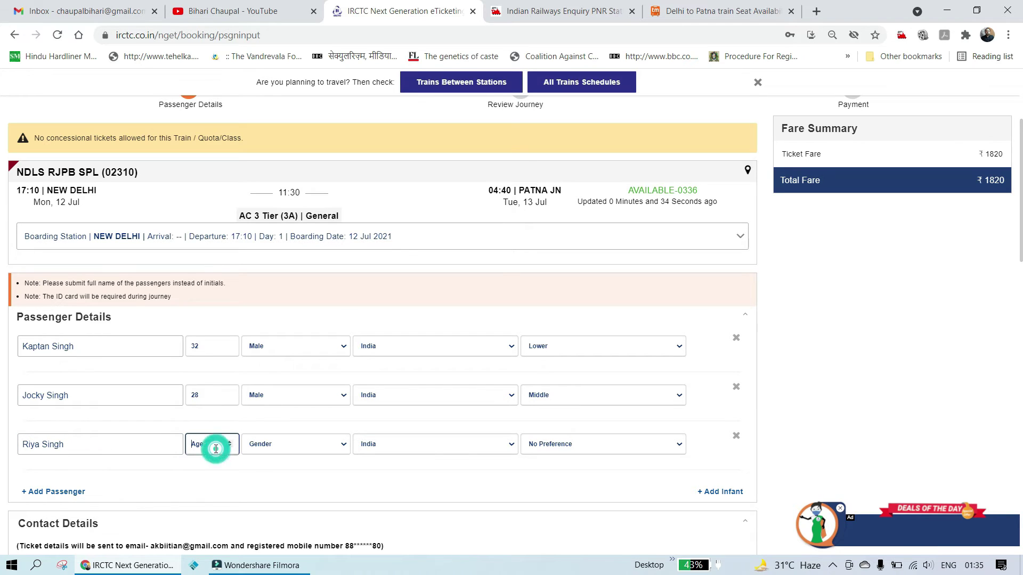
pyautogui.write('2')
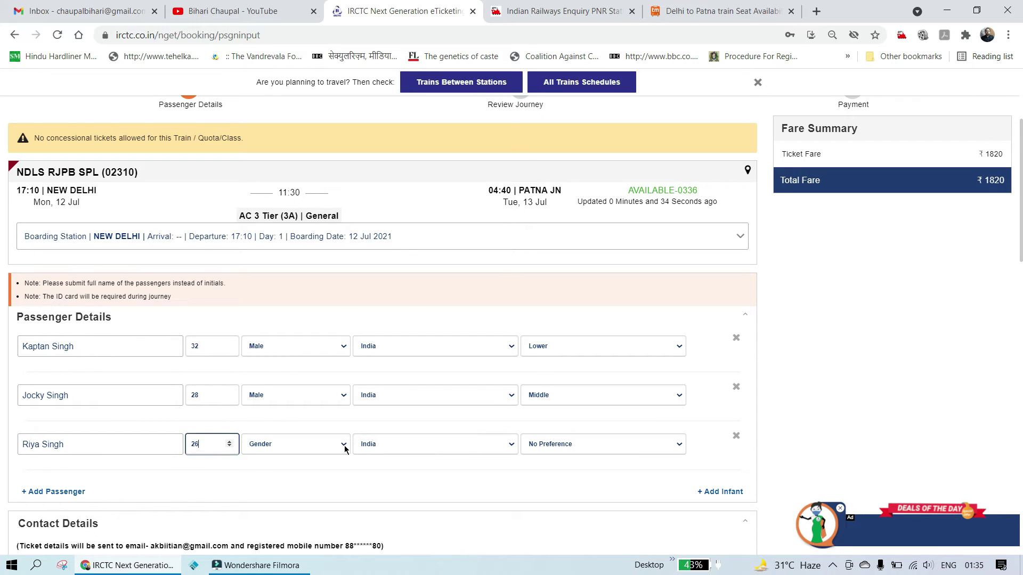
pyautogui.write('6')
pyautogui.click(344, 450)
pyautogui.click(327, 478)
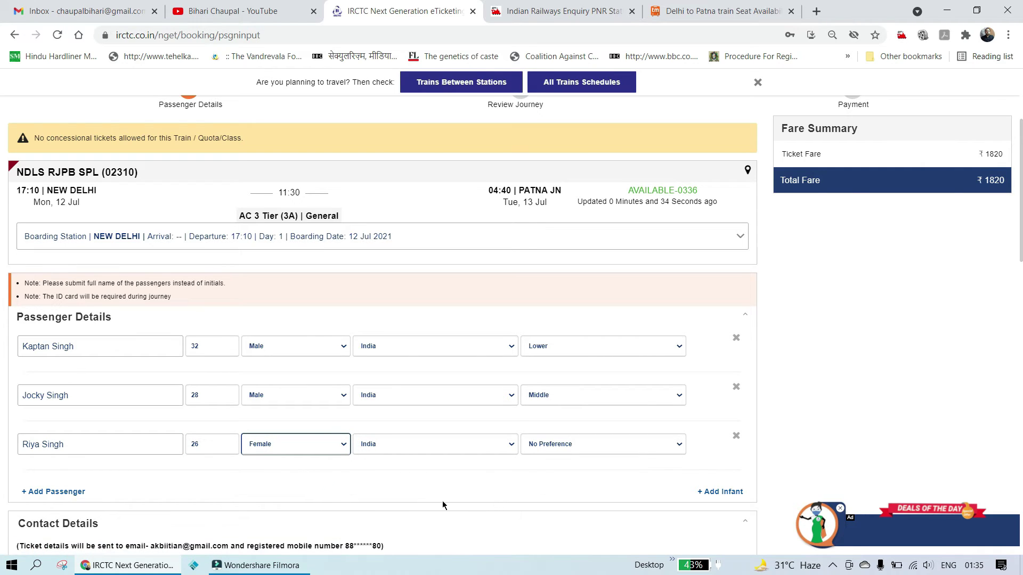
pyautogui.scroll(-5, 525, 485)
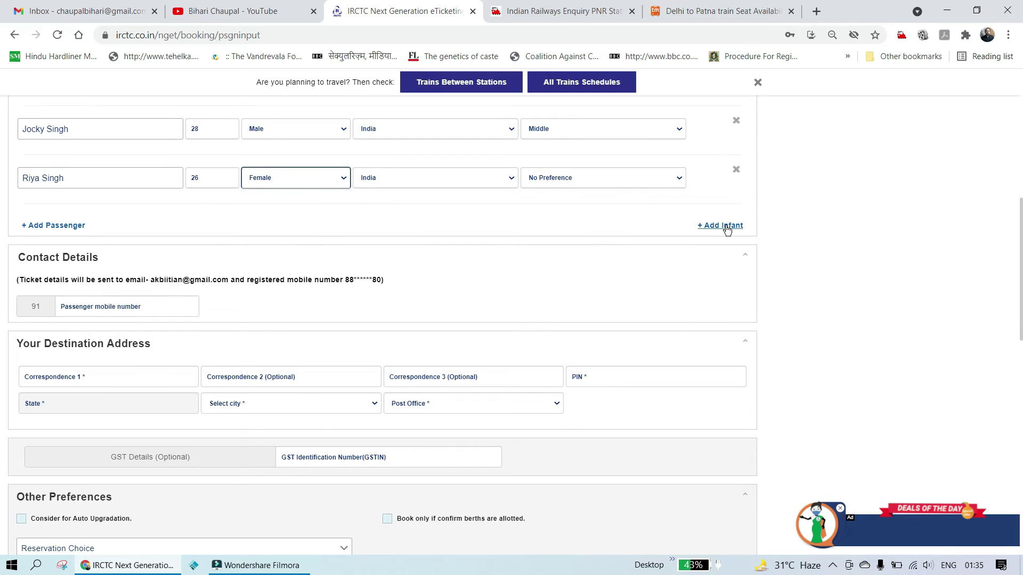
# Step: Add two infant rows and fill the first infant as a two-year-old Male
pyautogui.click(727, 226)
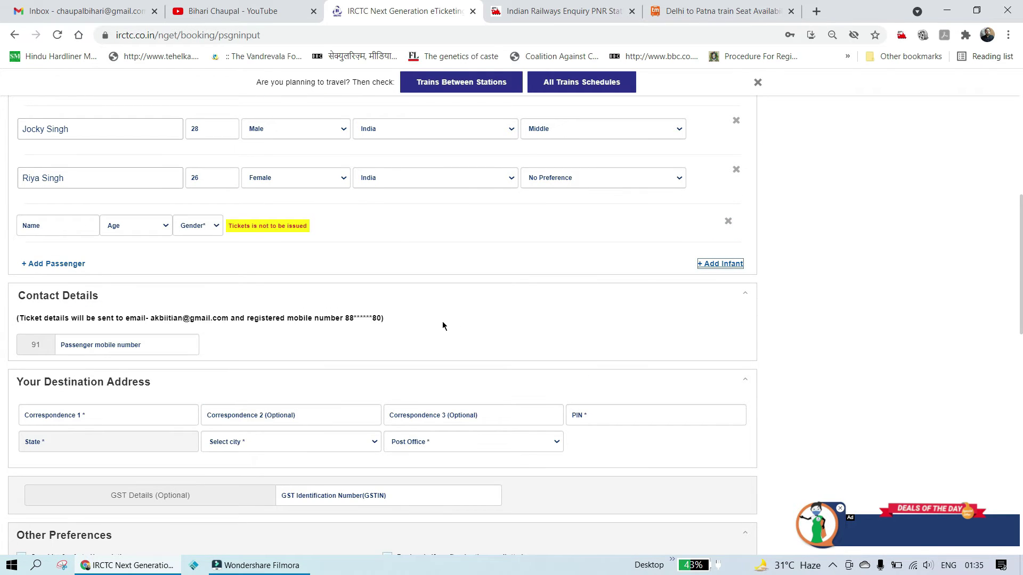
pyautogui.click(723, 264)
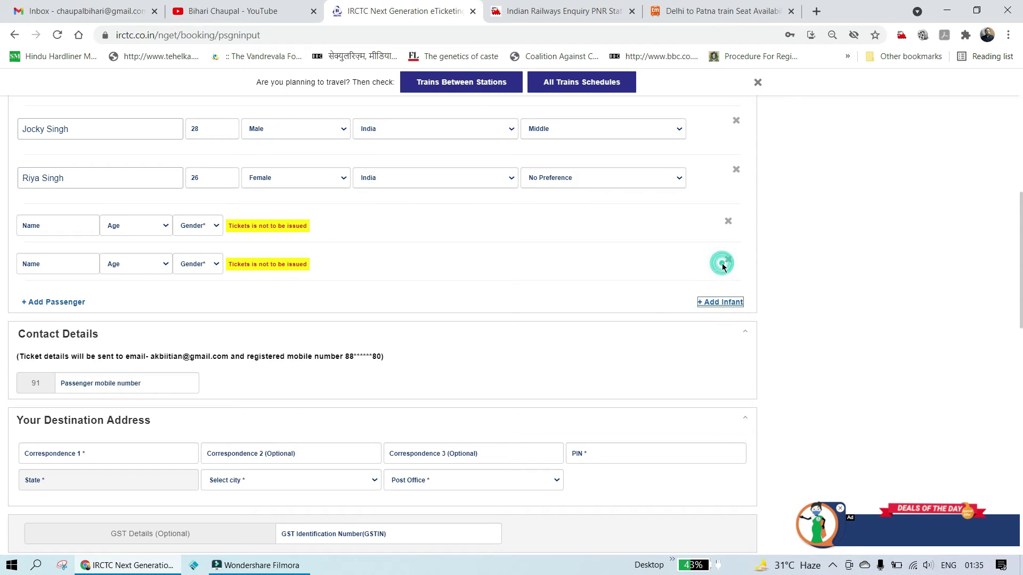
pyautogui.click(68, 227)
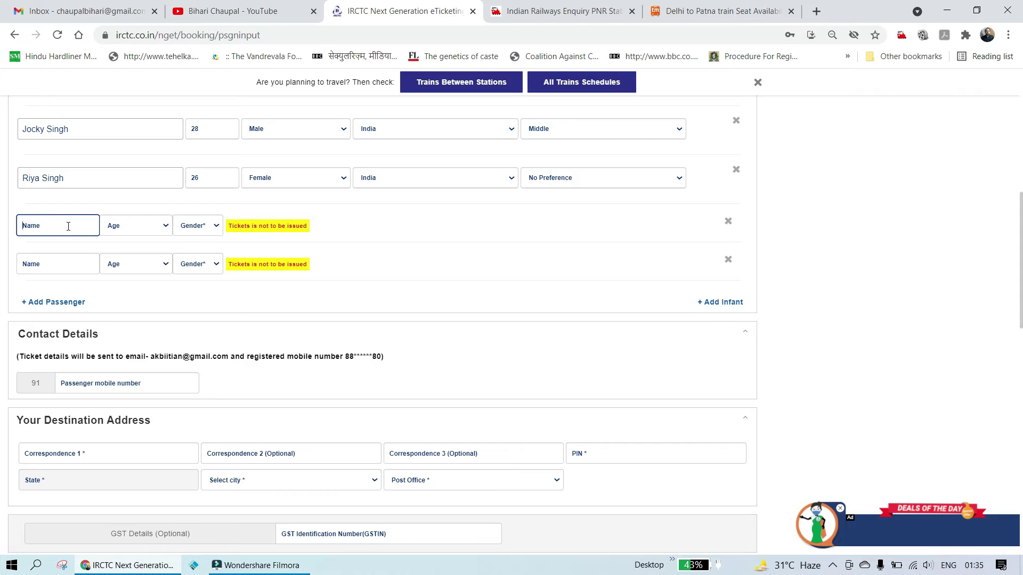
pyautogui.write('Bablu')
pyautogui.click(163, 226)
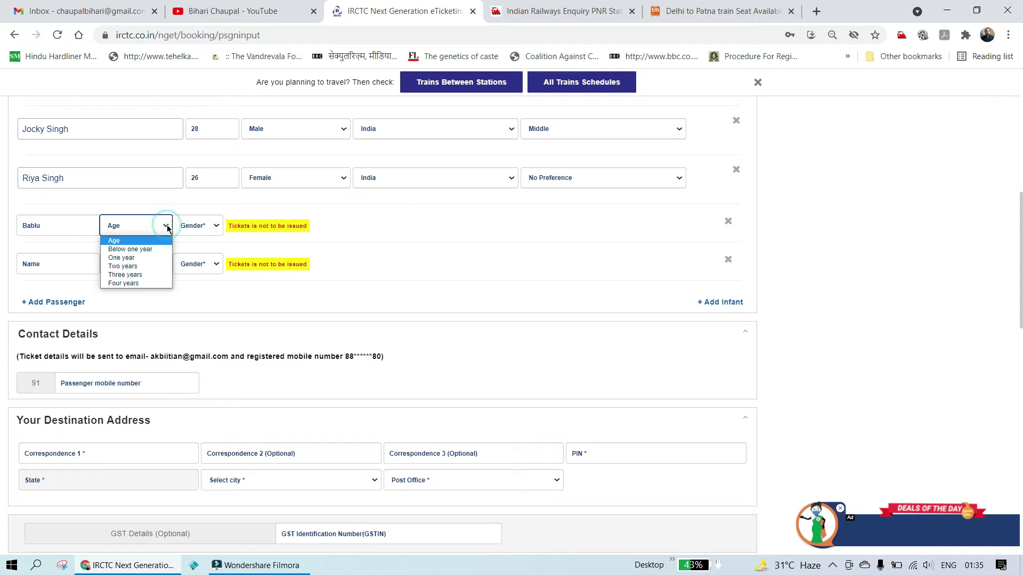
pyautogui.click(143, 266)
pyautogui.click(218, 227)
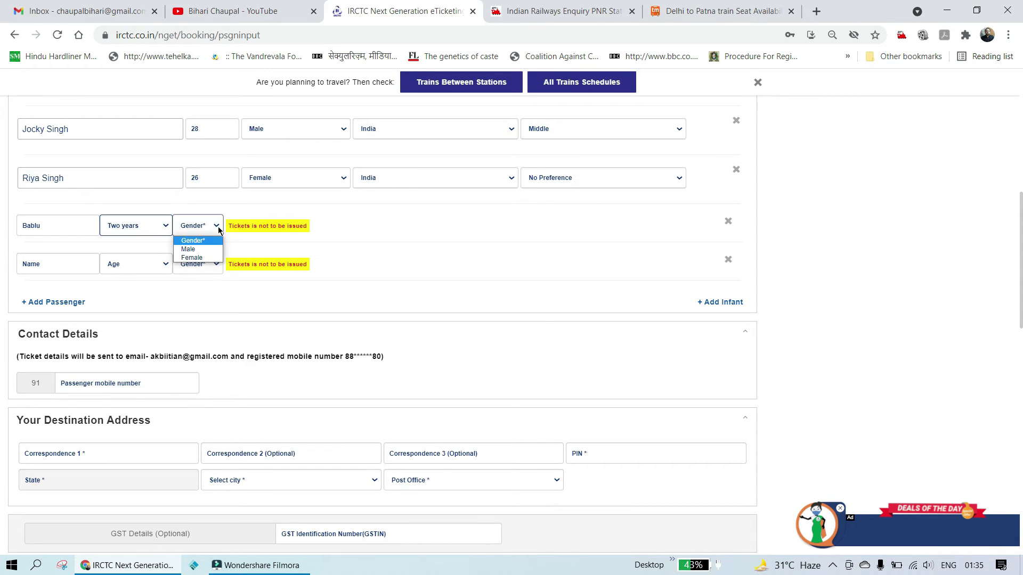
pyautogui.click(192, 249)
# Step: Fill the second infant's name, age One year and gender Female
pyautogui.click(58, 268)
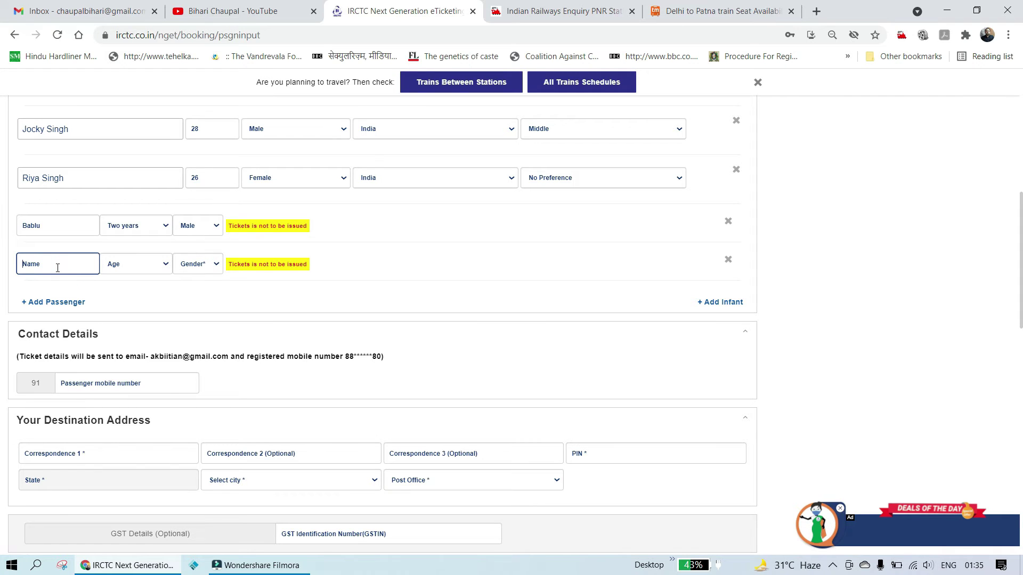
pyautogui.write('Baby')
pyautogui.click(165, 266)
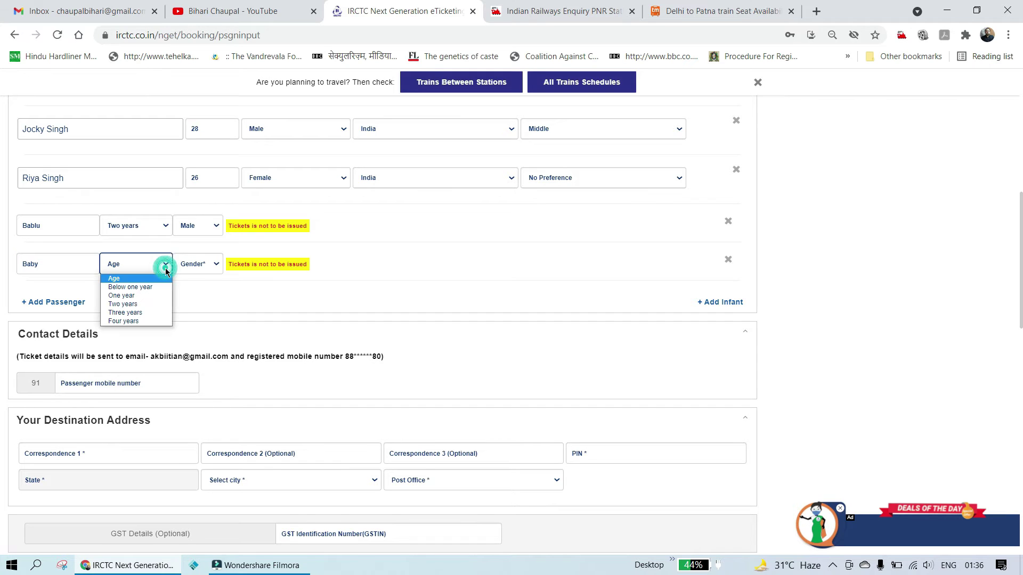
pyautogui.click(158, 296)
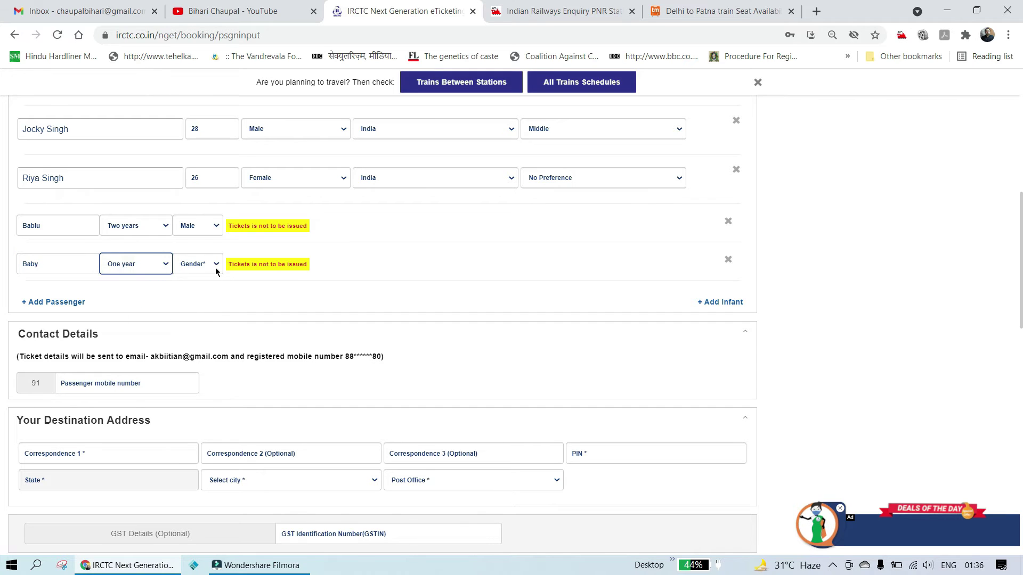
pyautogui.click(216, 265)
pyautogui.scroll(-1, 215, 284)
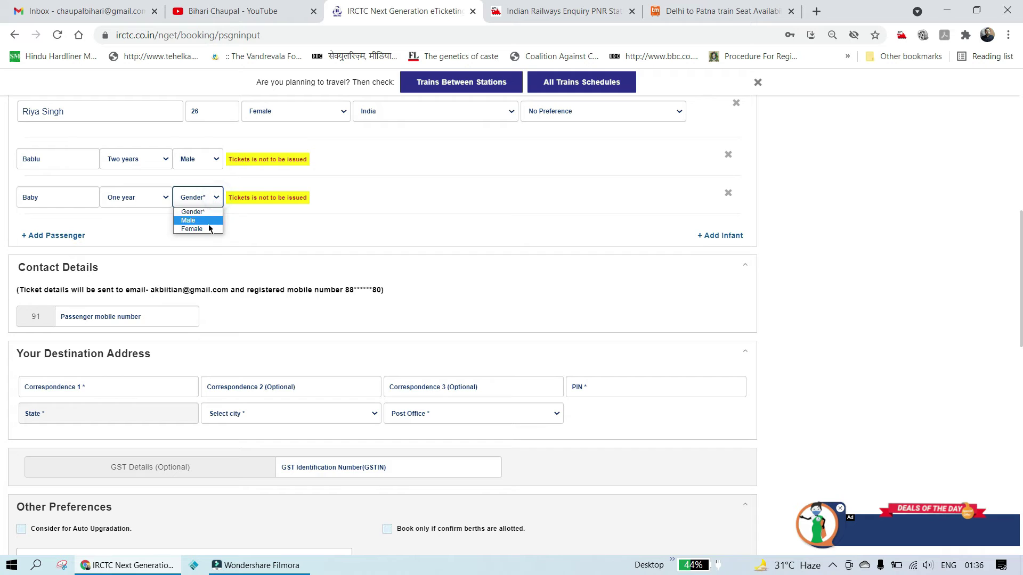
pyautogui.click(206, 230)
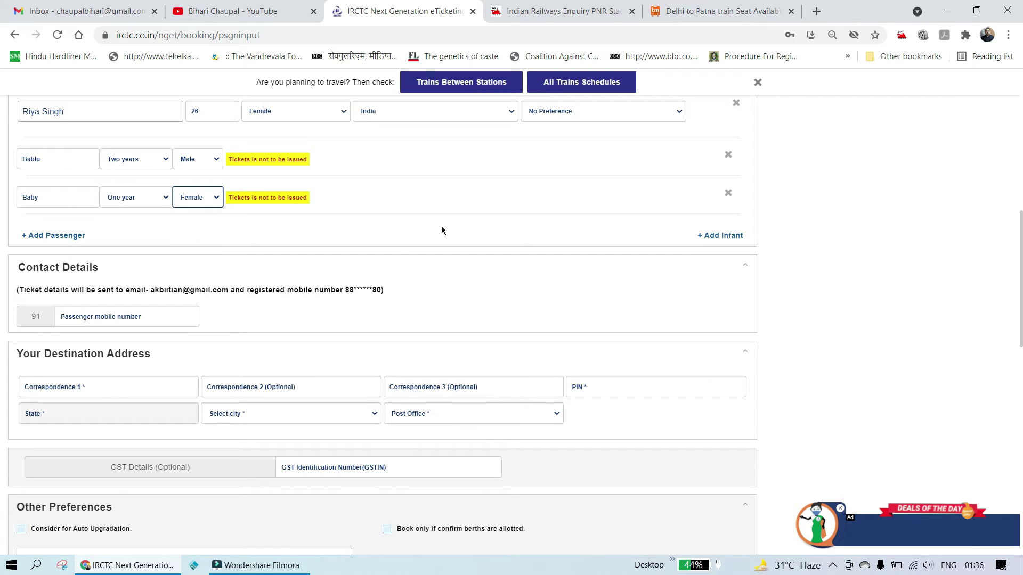
pyautogui.click(827, 273)
pyautogui.scroll(-1, 829, 279)
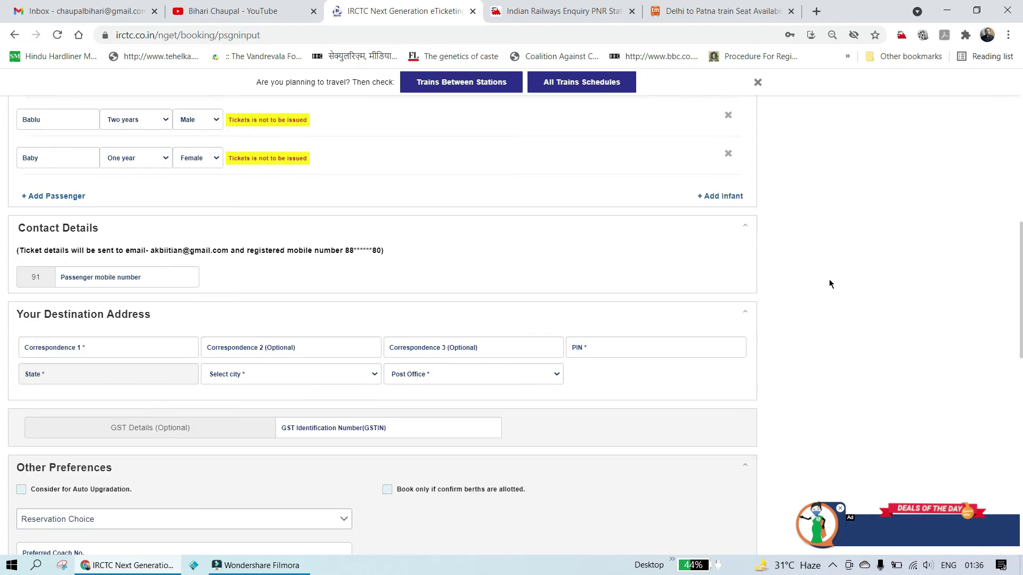
pyautogui.scroll(-2, 829, 279)
# Step: Enter the contact mobile number
pyautogui.click(159, 184)
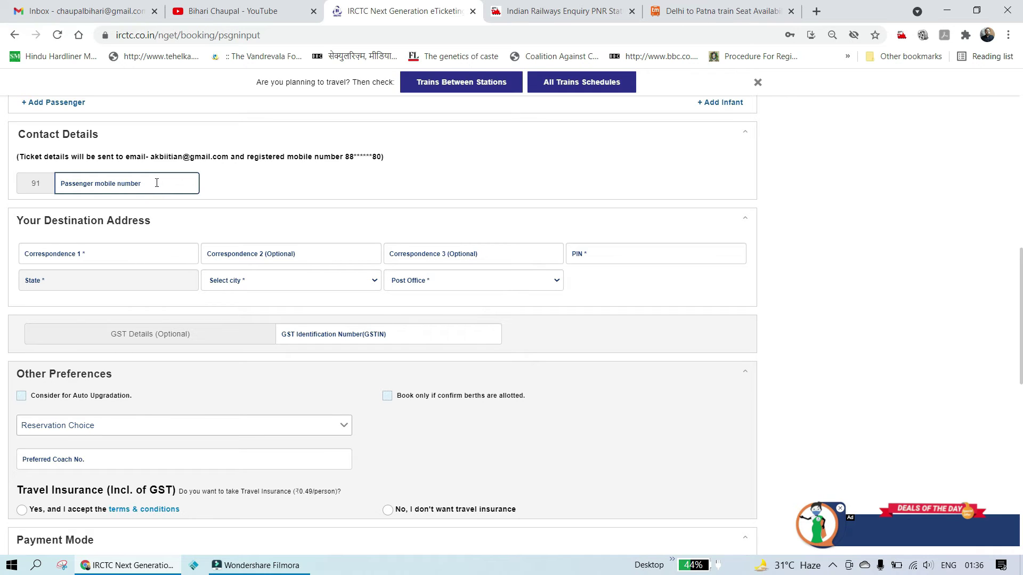
pyautogui.write('8989898989')
pyautogui.click(299, 205)
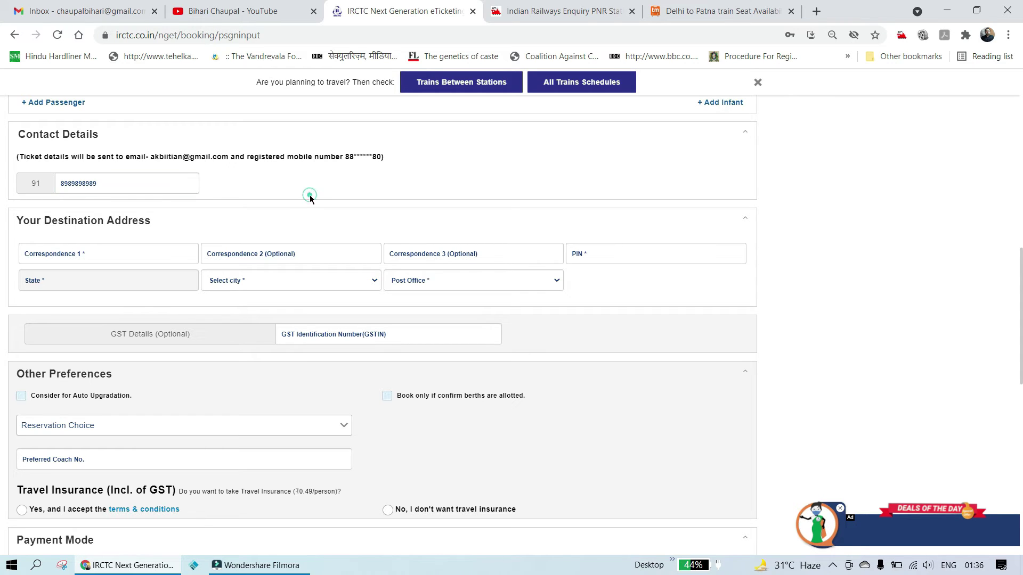
# Step: Fill the address line and PIN code, letting state and city auto-fill, and choose the first post office
pyautogui.click(106, 257)
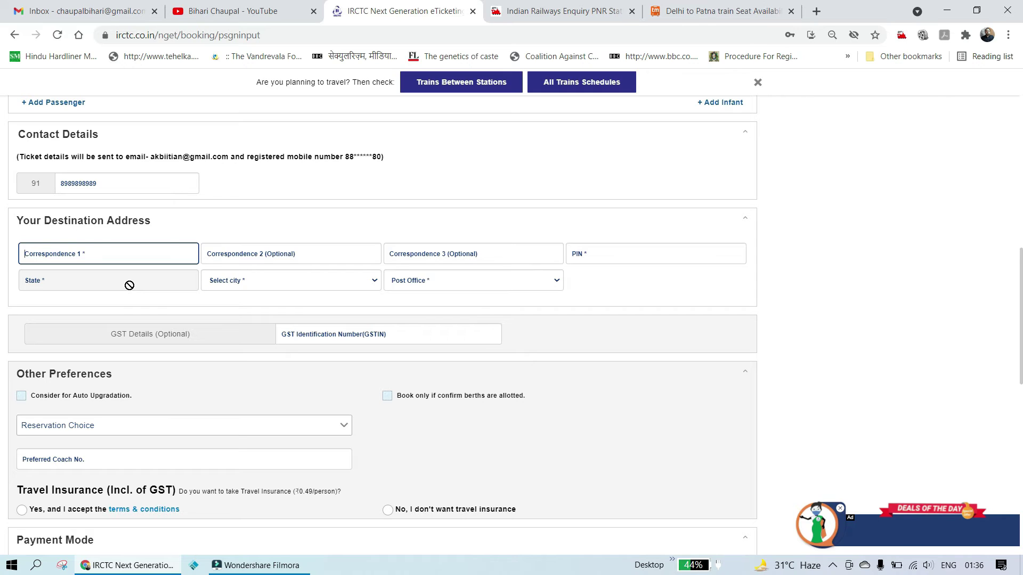
pyautogui.write('D-120, xyz')
pyautogui.click(315, 286)
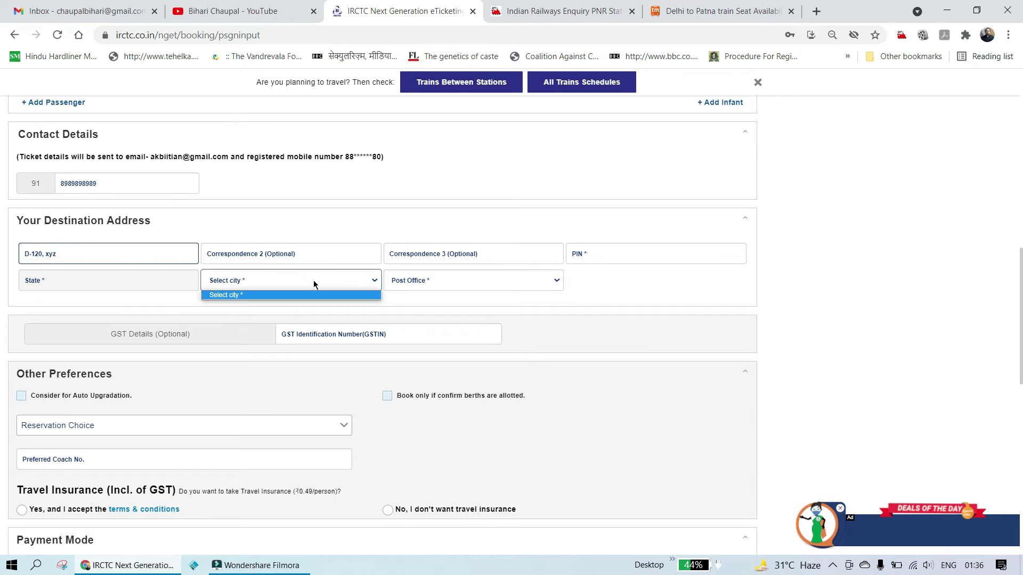
pyautogui.click(359, 286)
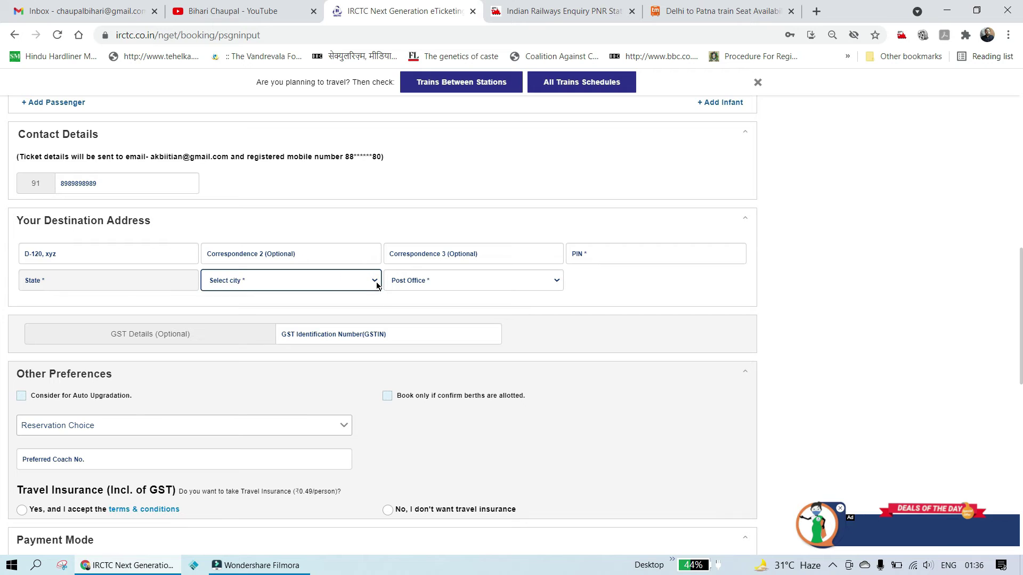
pyautogui.click(377, 282)
pyautogui.click(595, 248)
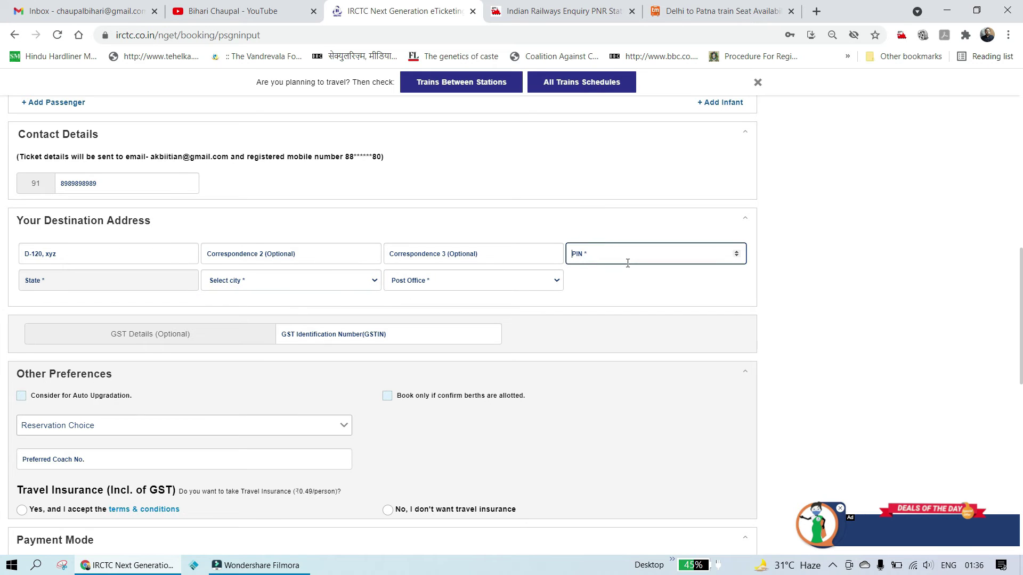
pyautogui.write('110030')
pyautogui.click(818, 256)
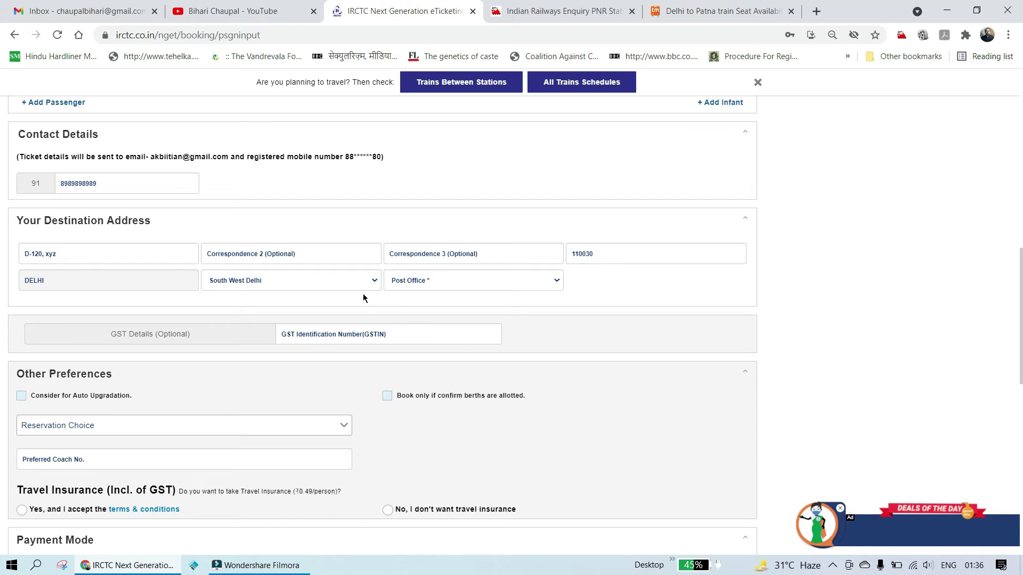
pyautogui.click(479, 287)
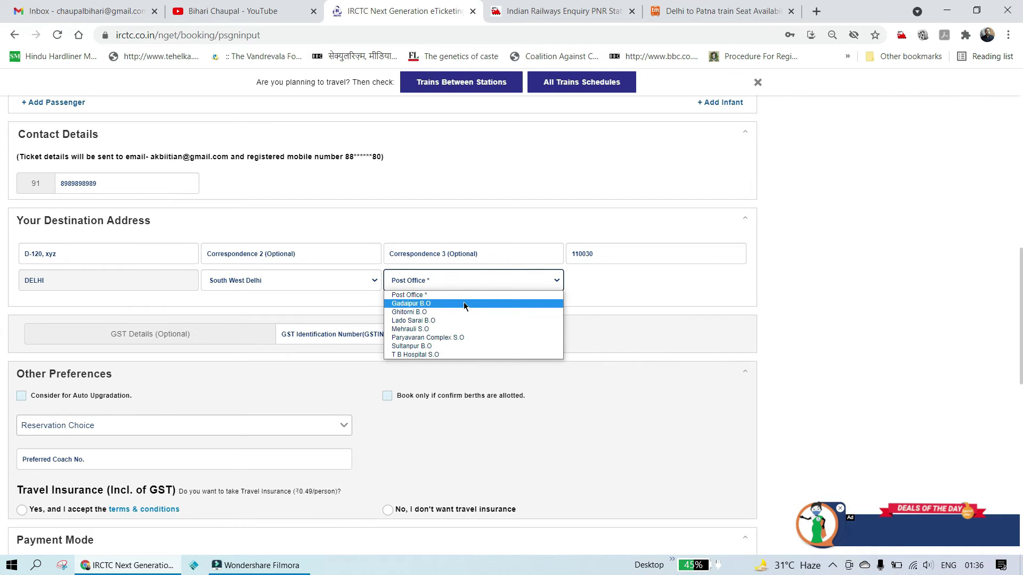
pyautogui.click(463, 303)
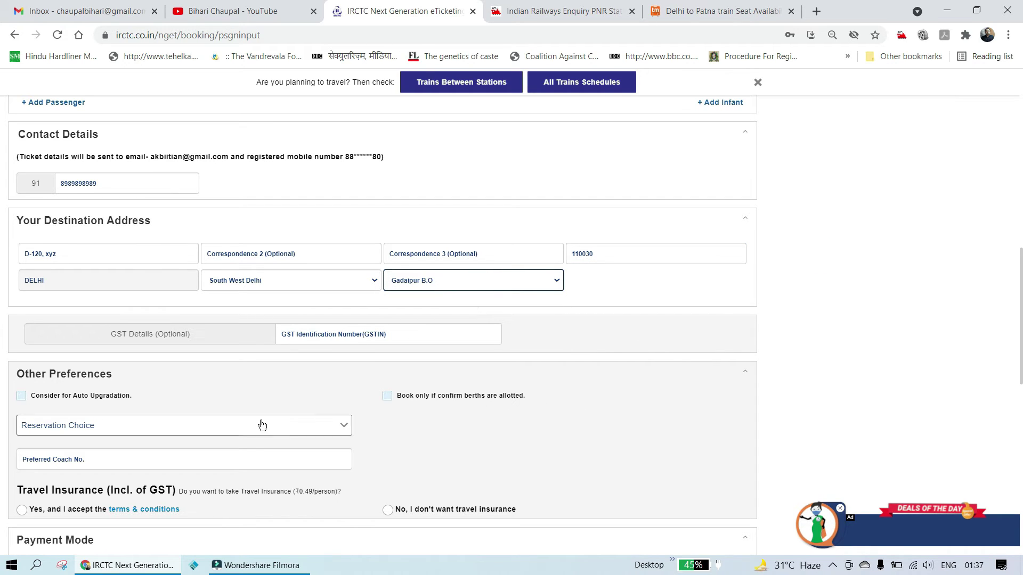
# Step: Choose 'Yes, and I accept' travel insurance and tick 'Consider for Auto Upgradation'
pyautogui.scroll(-3, 701, 394)
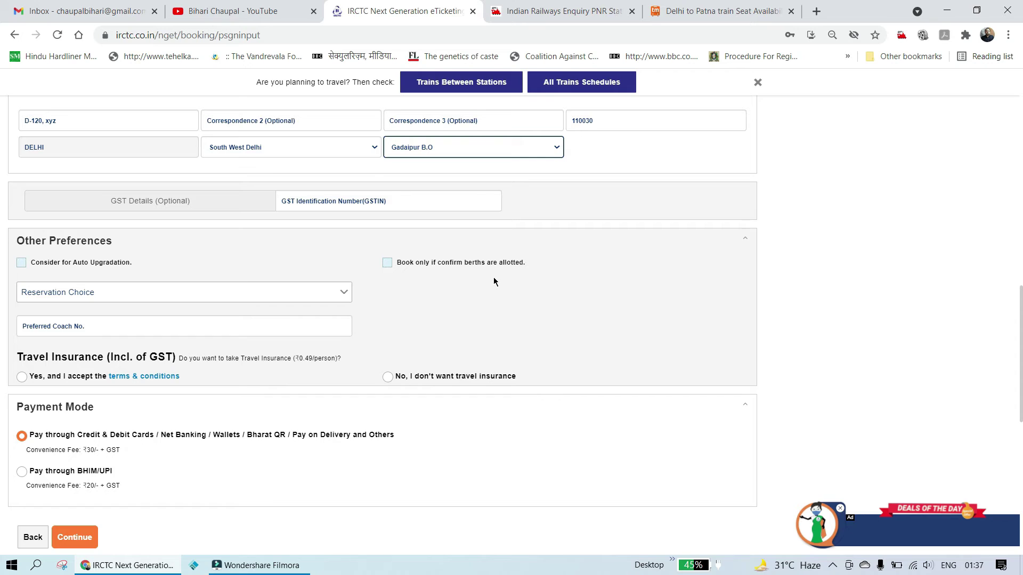
pyautogui.scroll(-1, 493, 277)
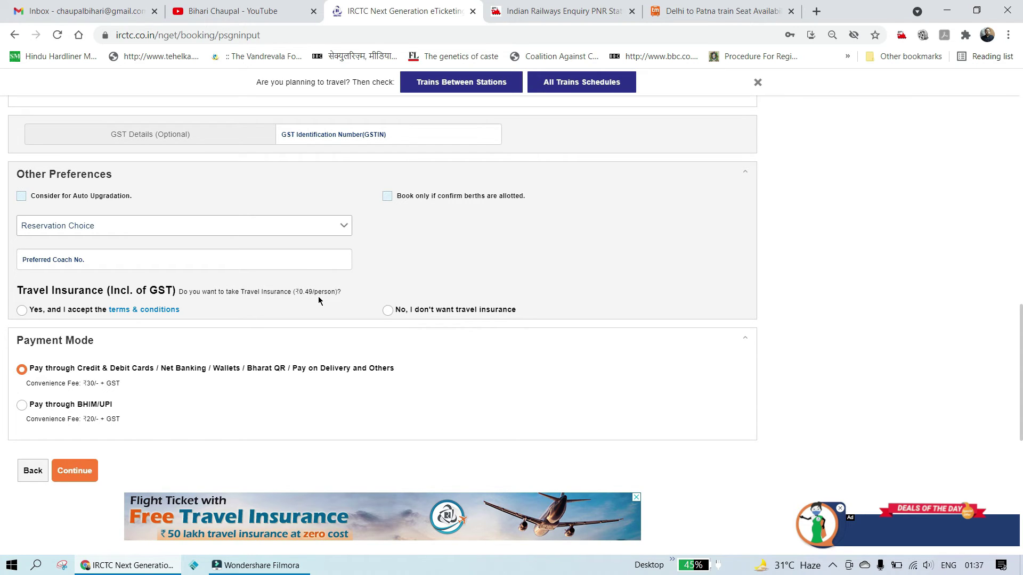
pyautogui.click(22, 310)
pyautogui.scroll(-1, 210, 334)
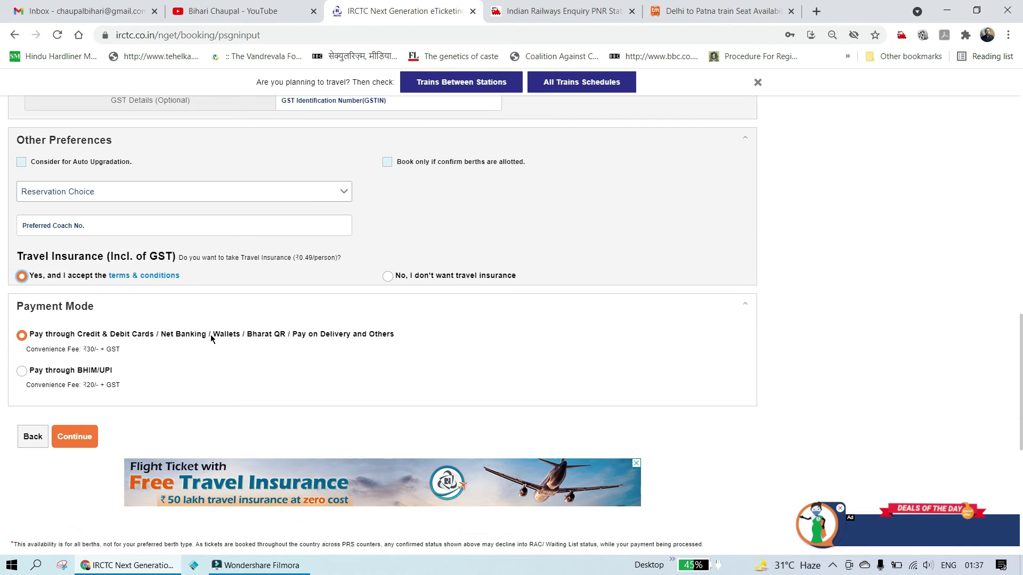
pyautogui.click(21, 130)
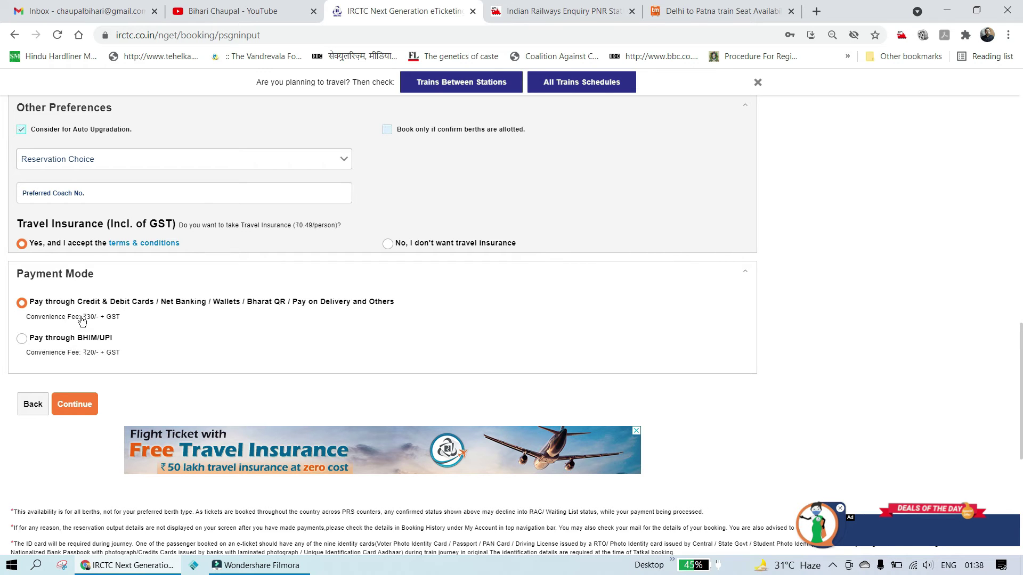
# Step: Continue to Review Journey and scroll down to the captcha and Back/Continue buttons
pyautogui.click(86, 409)
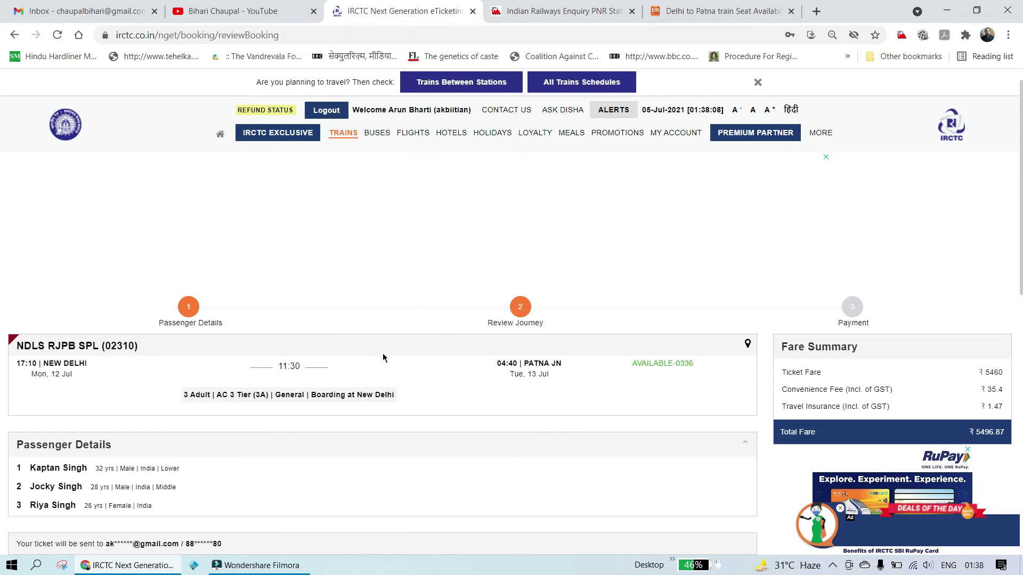
pyautogui.scroll(-3, 383, 359)
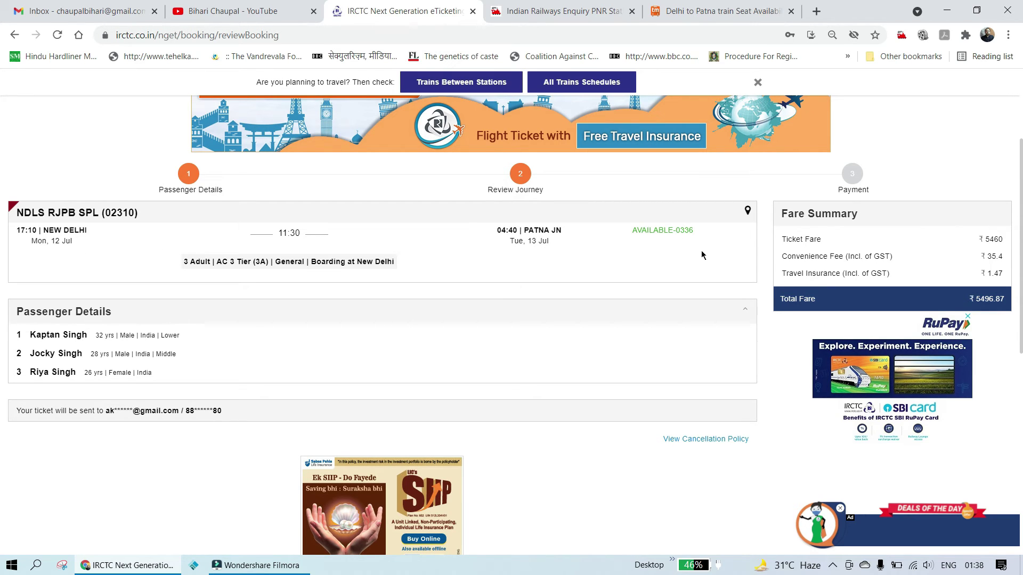
pyautogui.scroll(-1, 430, 329)
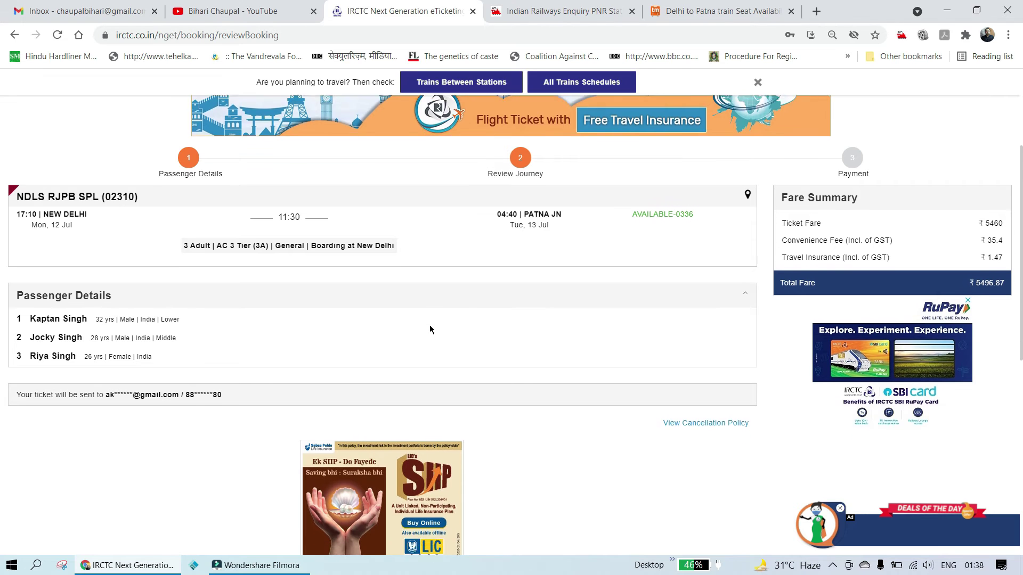
pyautogui.scroll(-1, 431, 330)
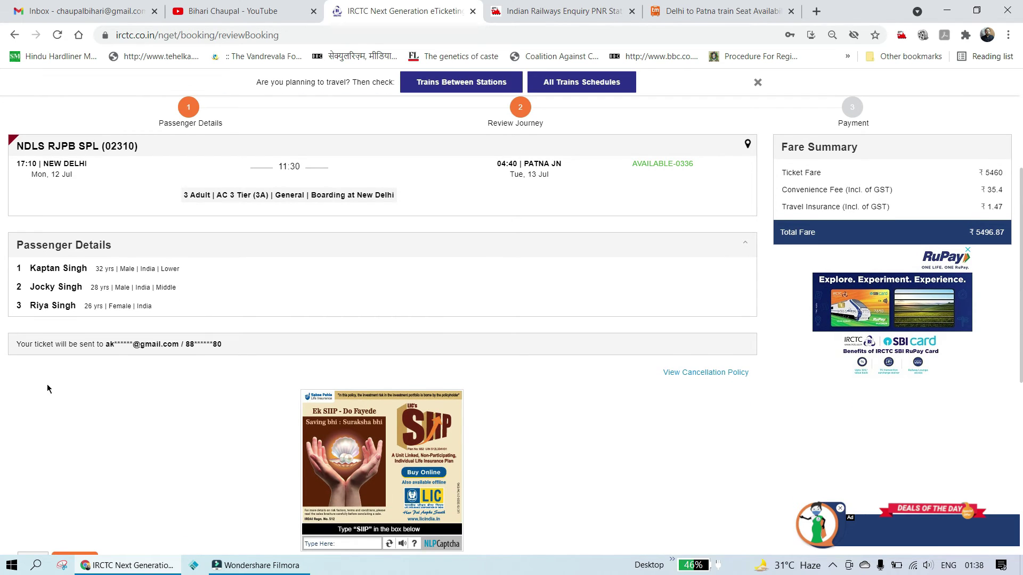
pyautogui.scroll(-1, 47, 384)
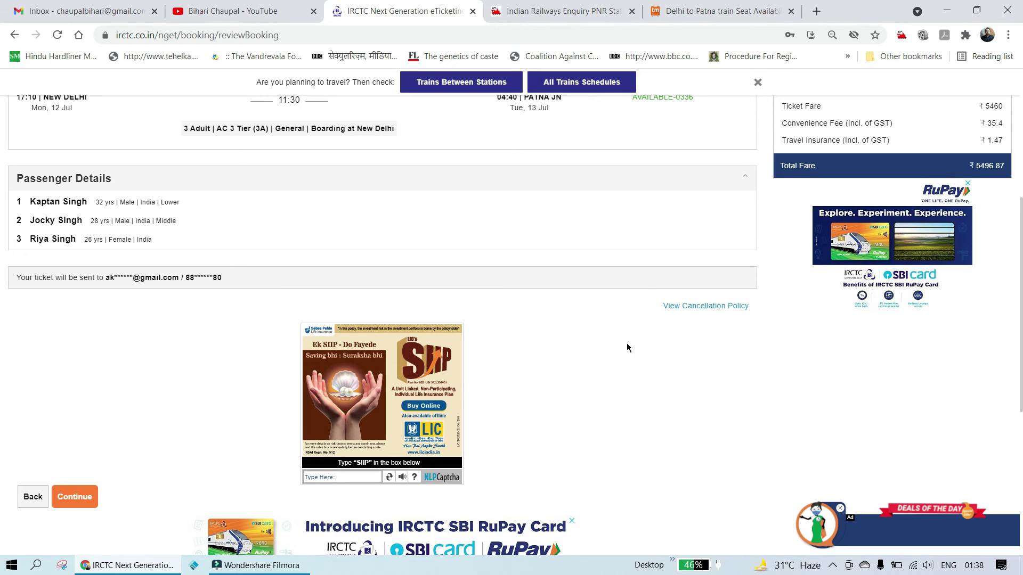
pyautogui.scroll(-2, 629, 347)
# Step: Dismiss the 'Please Enter Valid Captcha' error and type the captcha answer in capitals
pyautogui.click(87, 367)
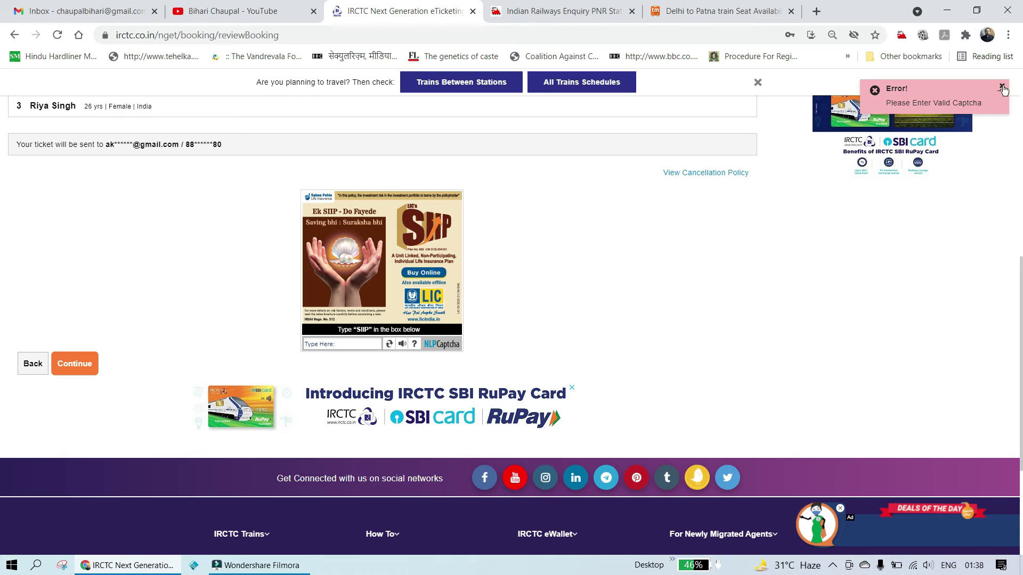
pyautogui.click(1002, 86)
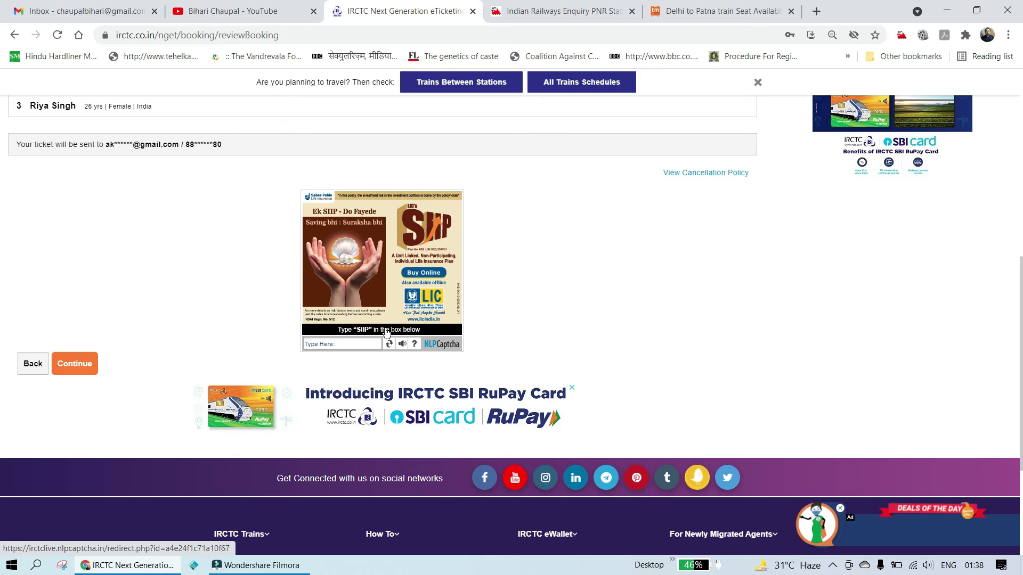
pyautogui.click(357, 343)
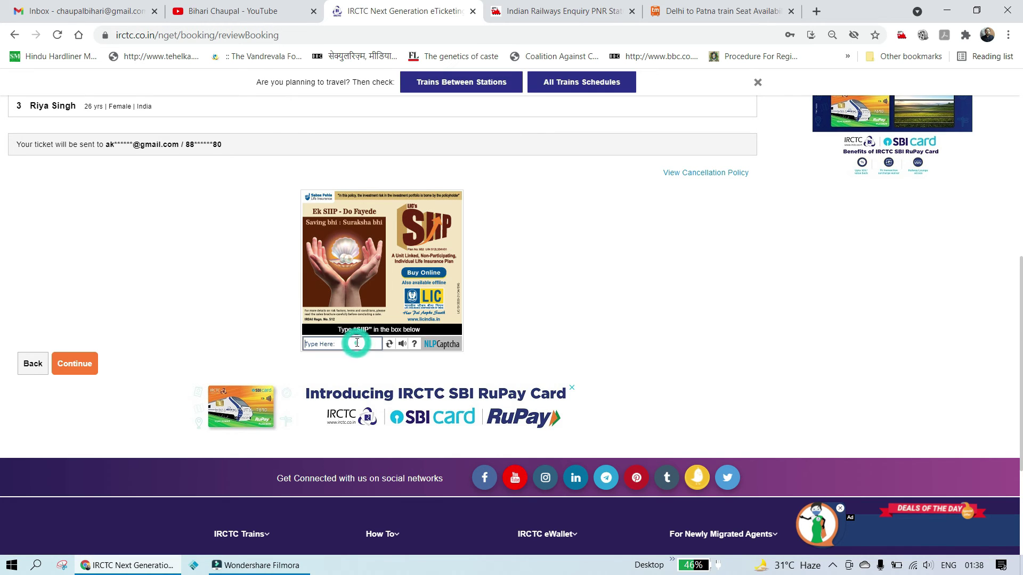
pyautogui.press('capslock')
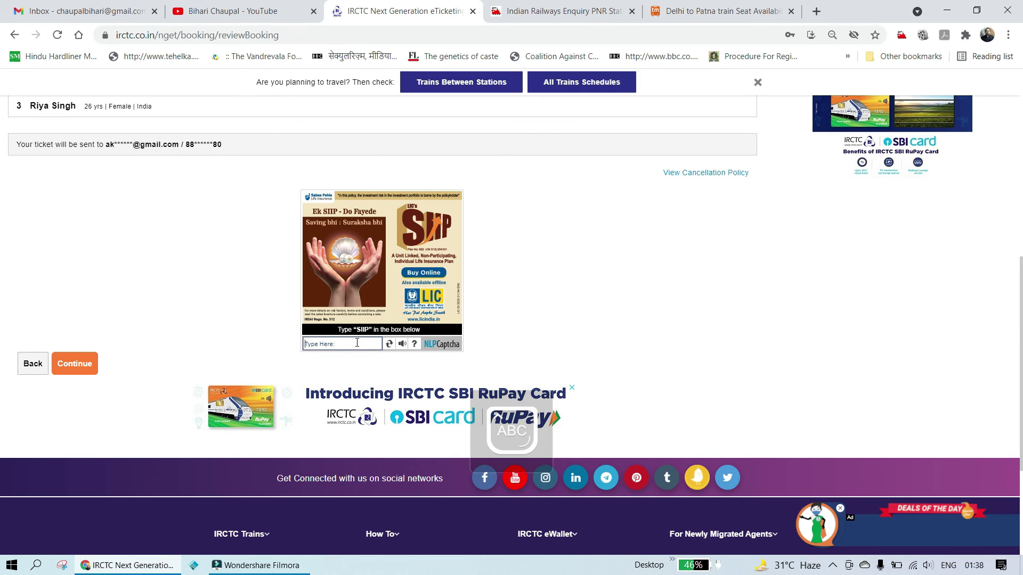
pyautogui.write('SIIP')
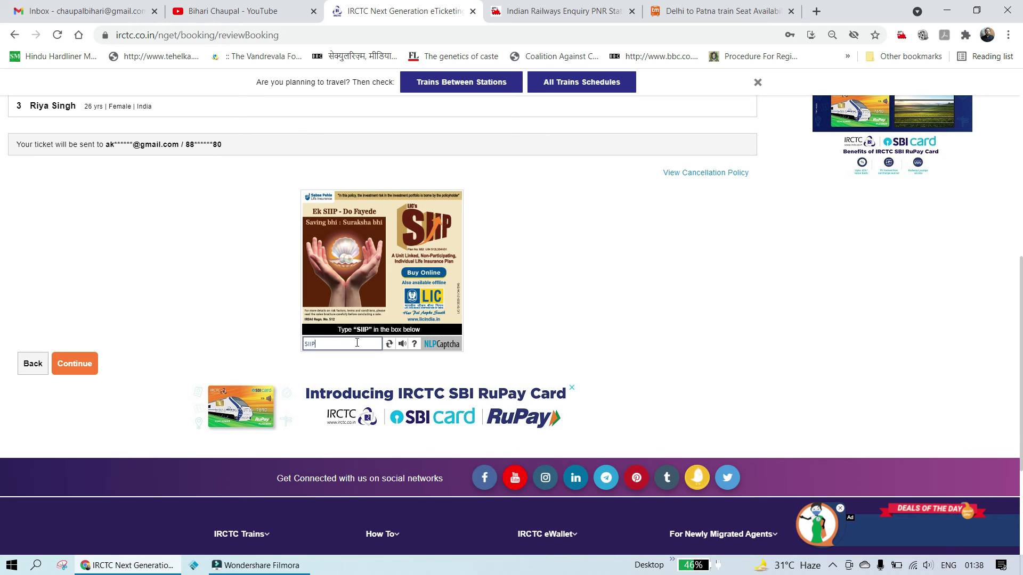